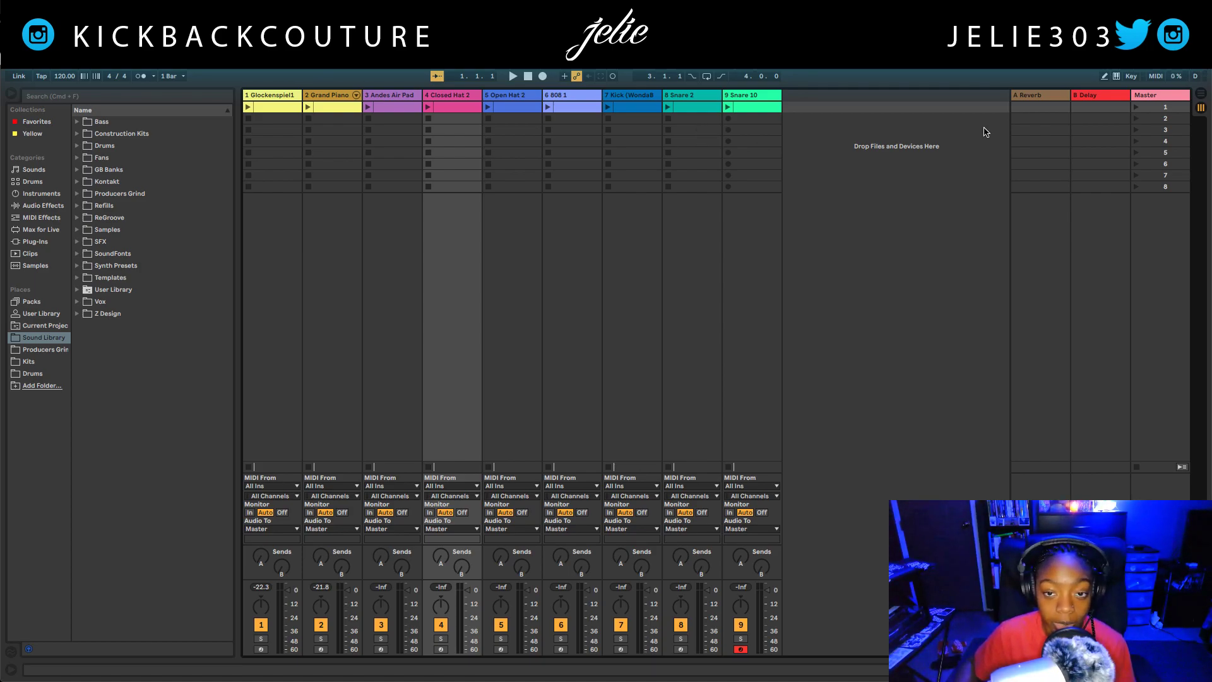
Audition scene 1, then carry its nine clips from Glockenspiel to Snare 10 into the Arrangement
click(1136, 109)
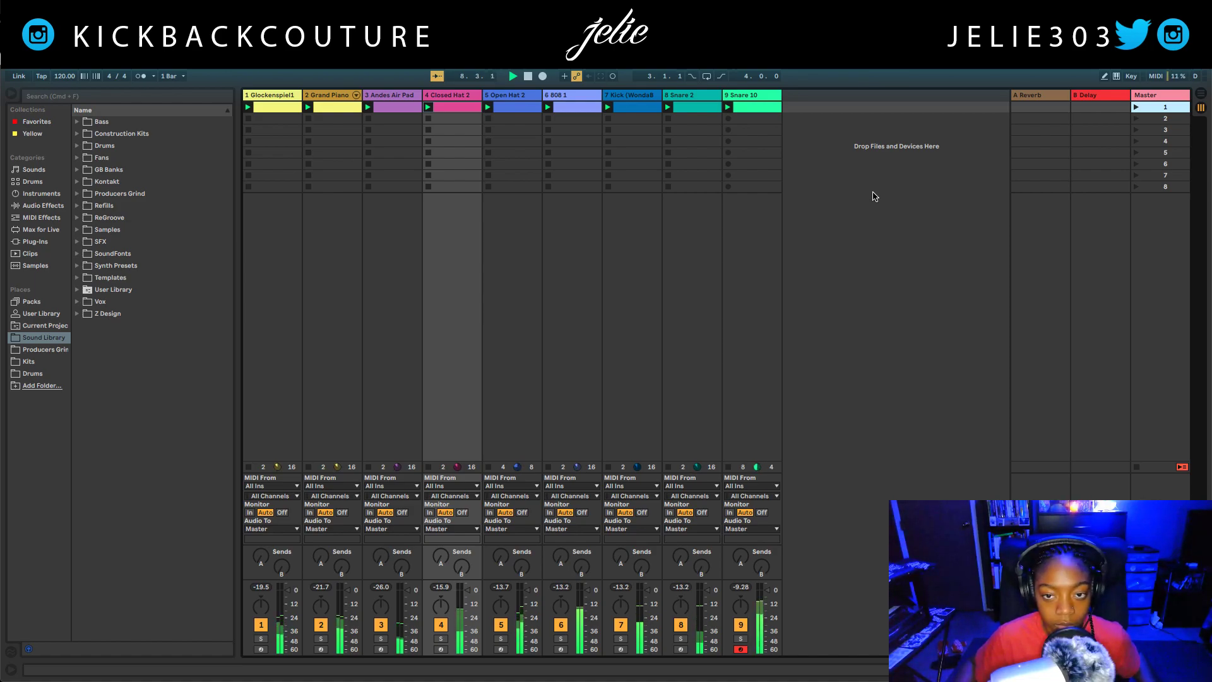
key(space)
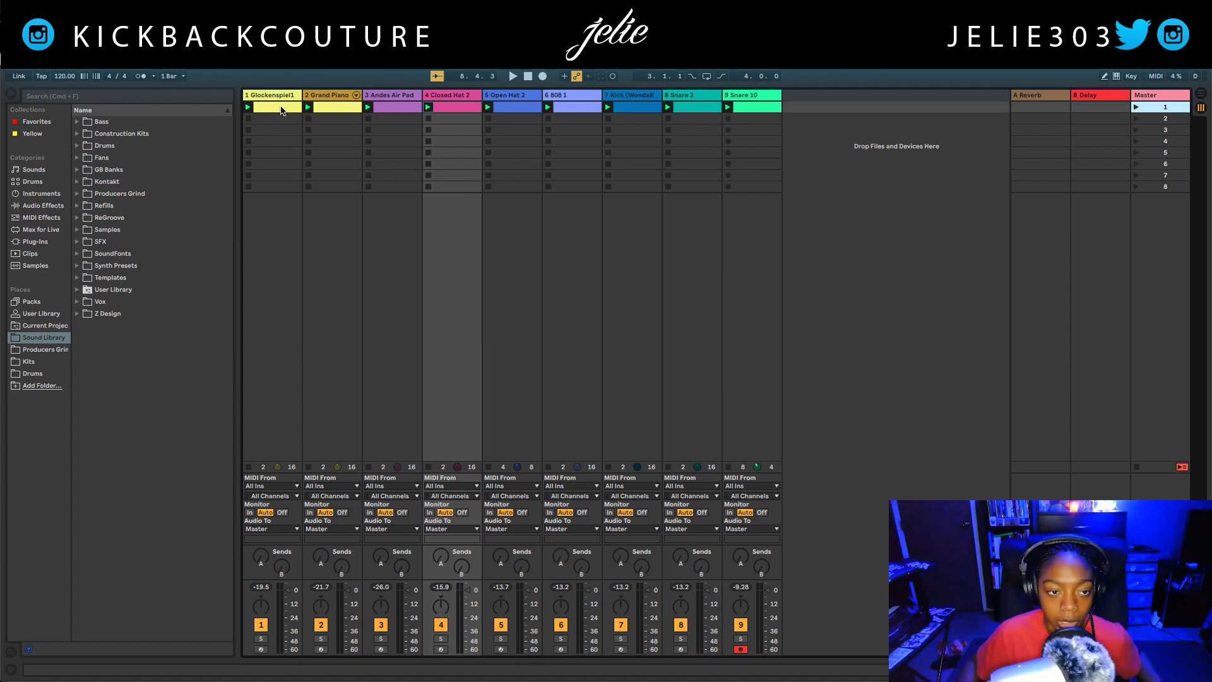
click(284, 111)
click(13, 95)
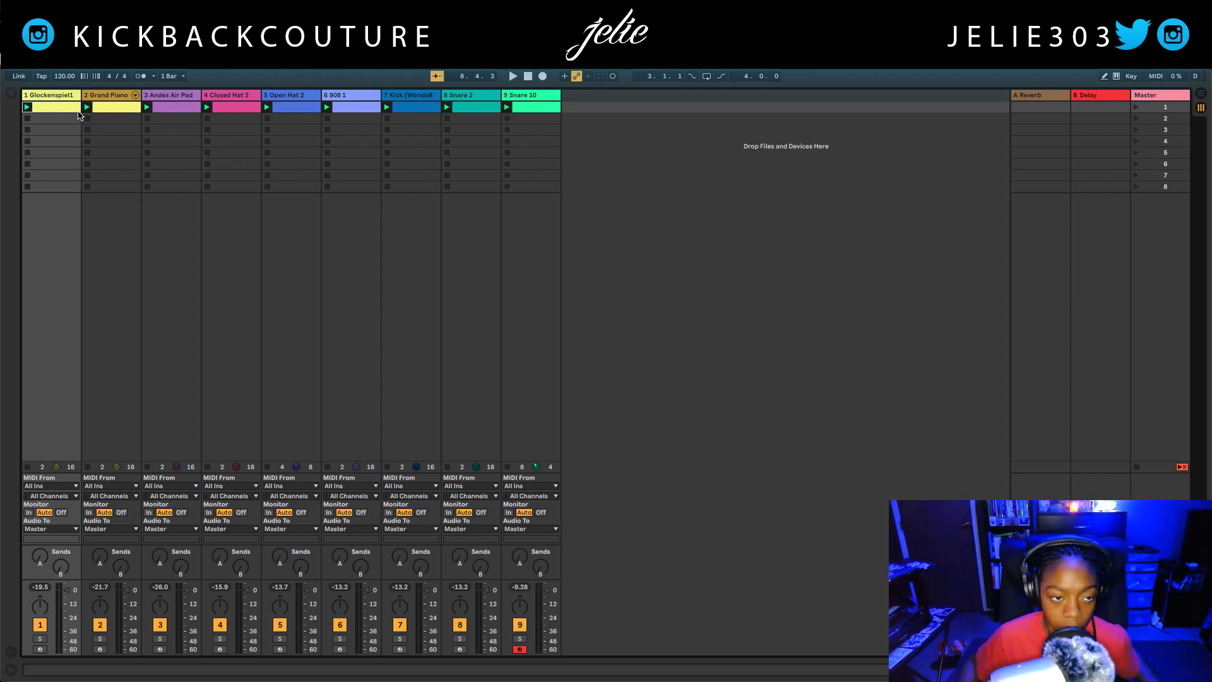
click(540, 112)
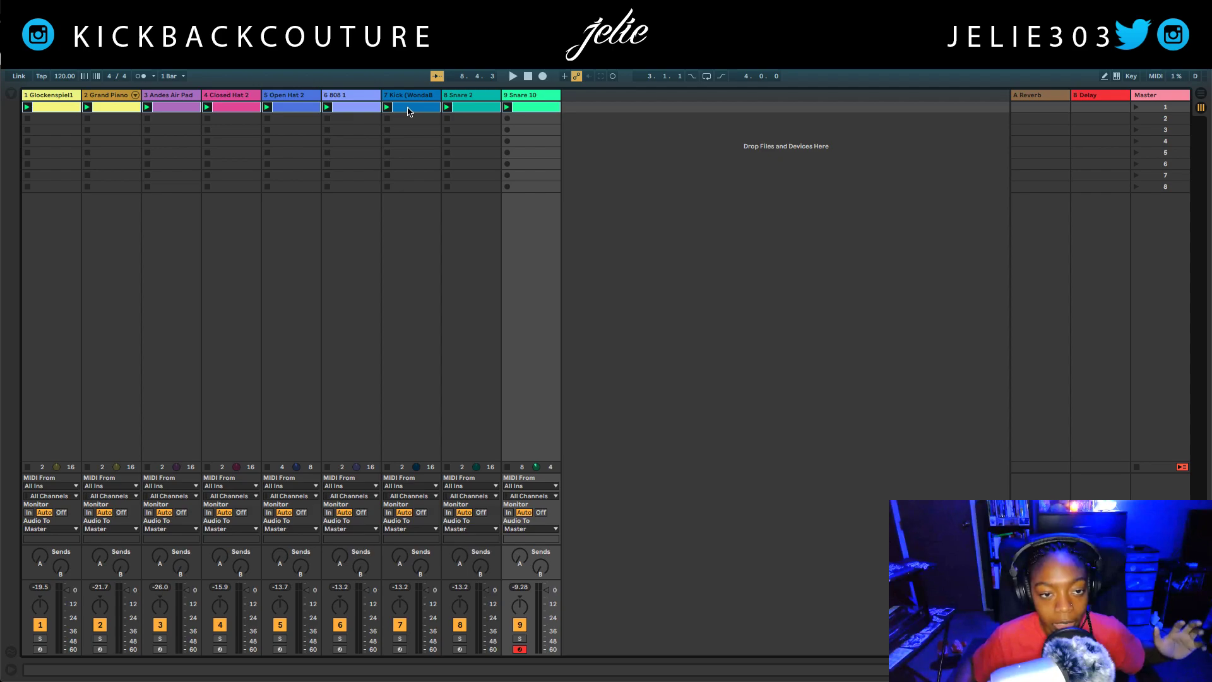
drag(411, 114, 248, 163)
key(Tab)
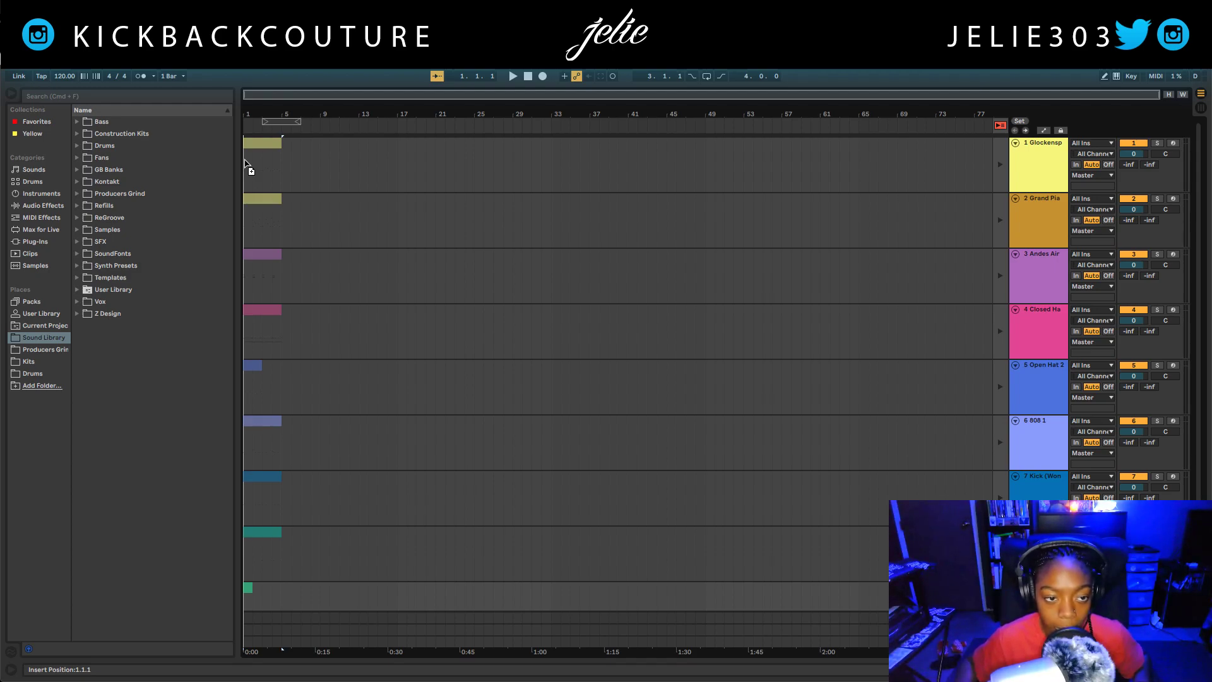
Drop the nine scene 1 clips at bar 1 with the browser hidden
drag(247, 164, 246, 164)
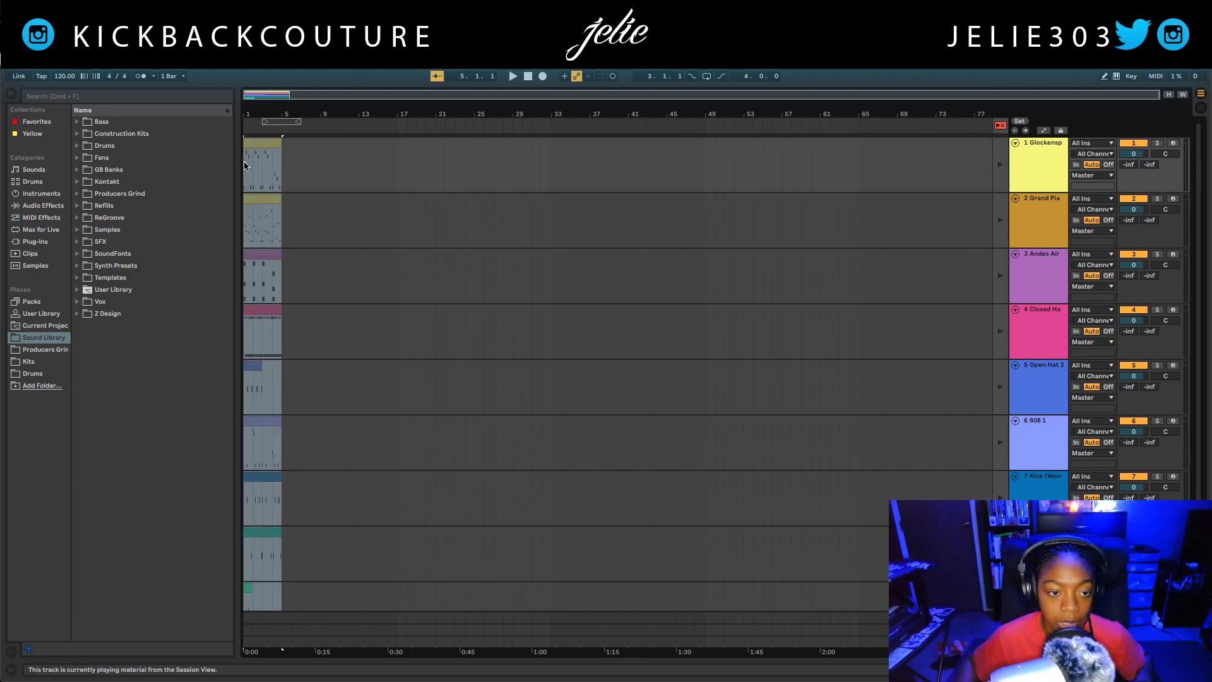
click(11, 93)
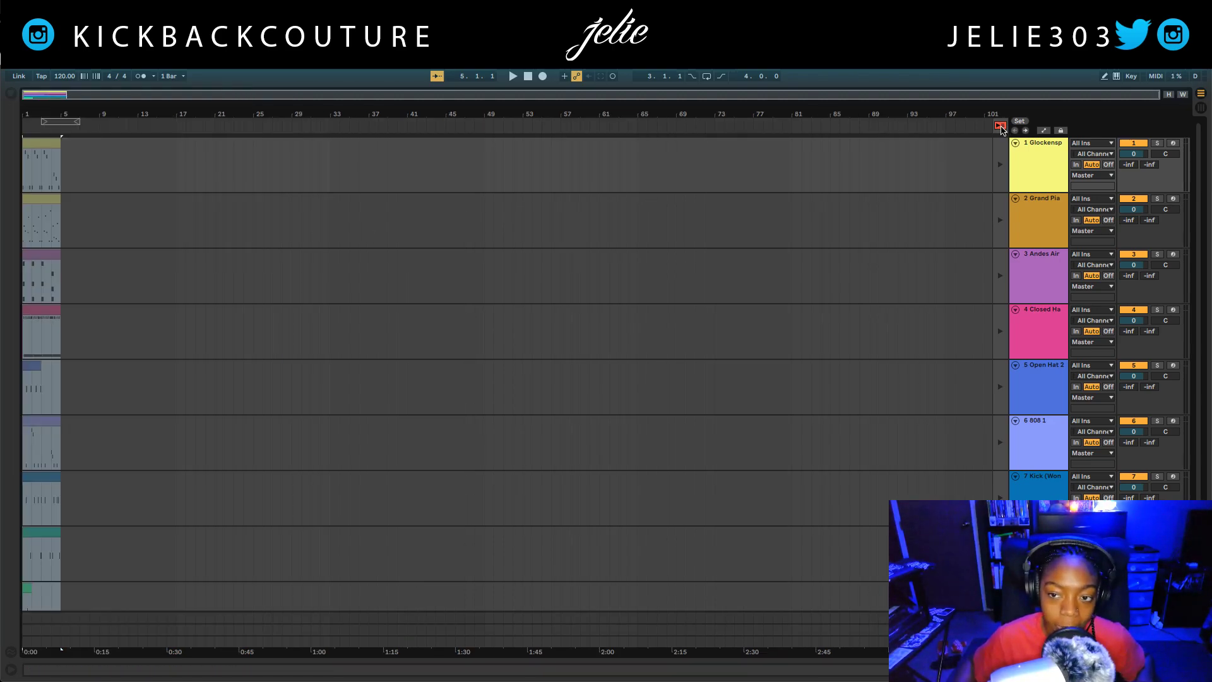
click(409, 227)
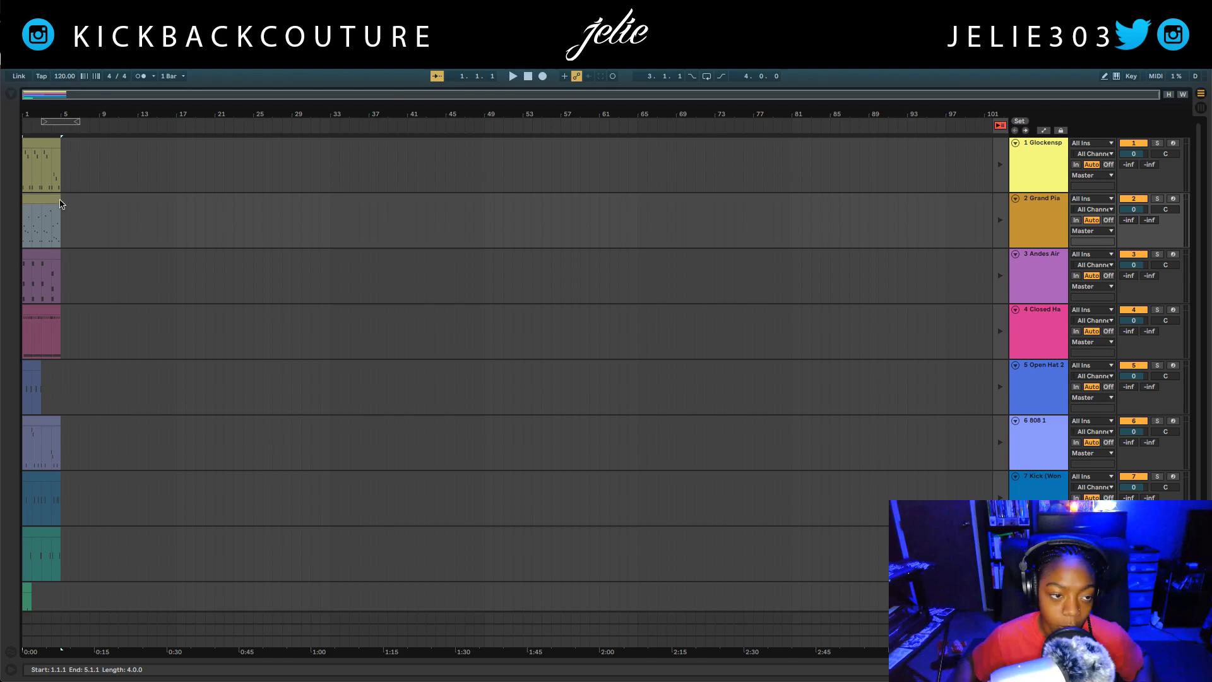
Play the song and hand playback back to the Arrangement clips instead of Session
key(space)
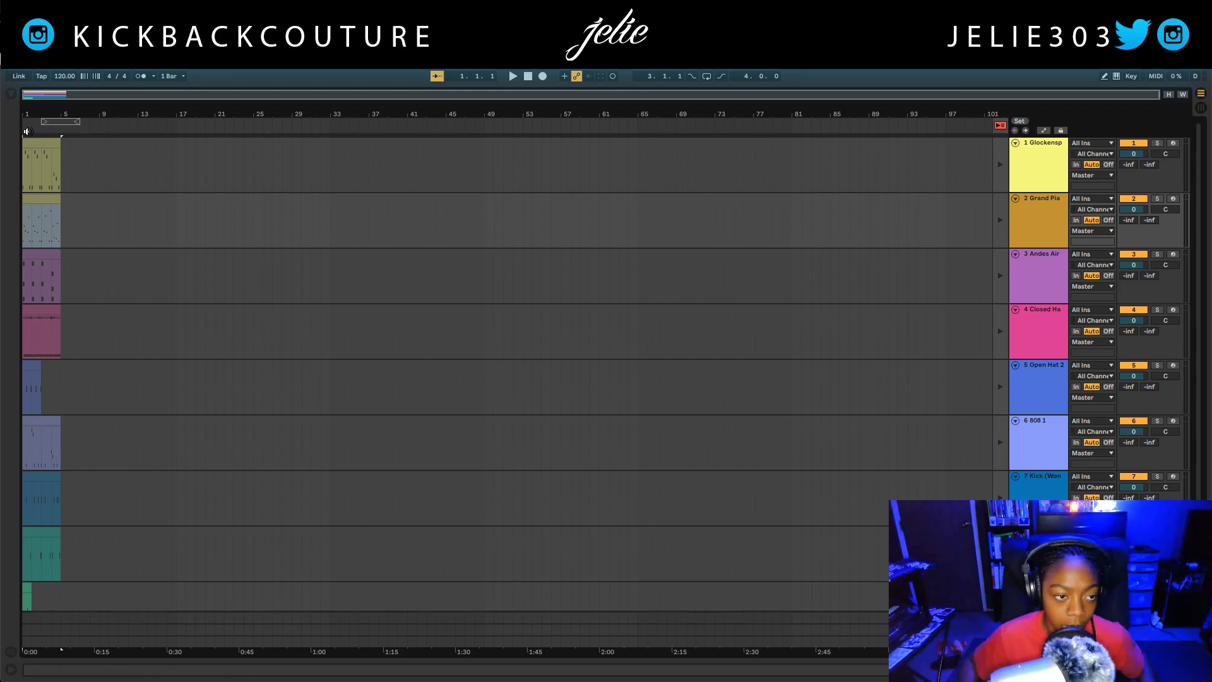
click(50, 143)
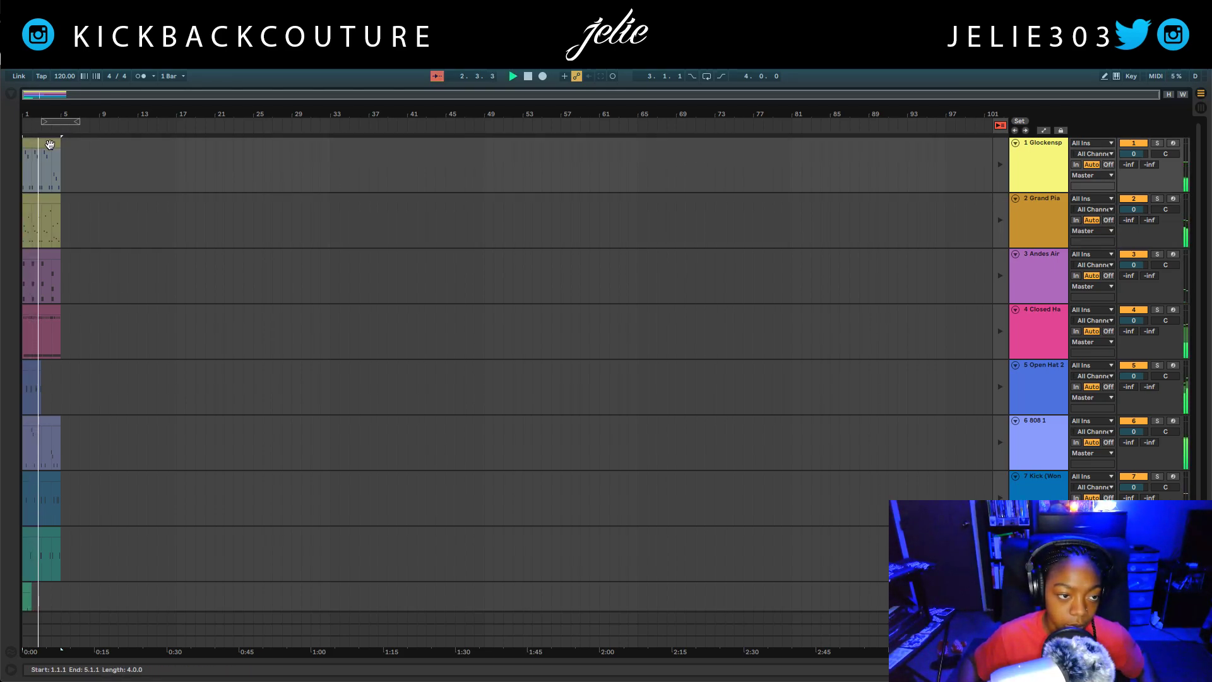
click(1001, 126)
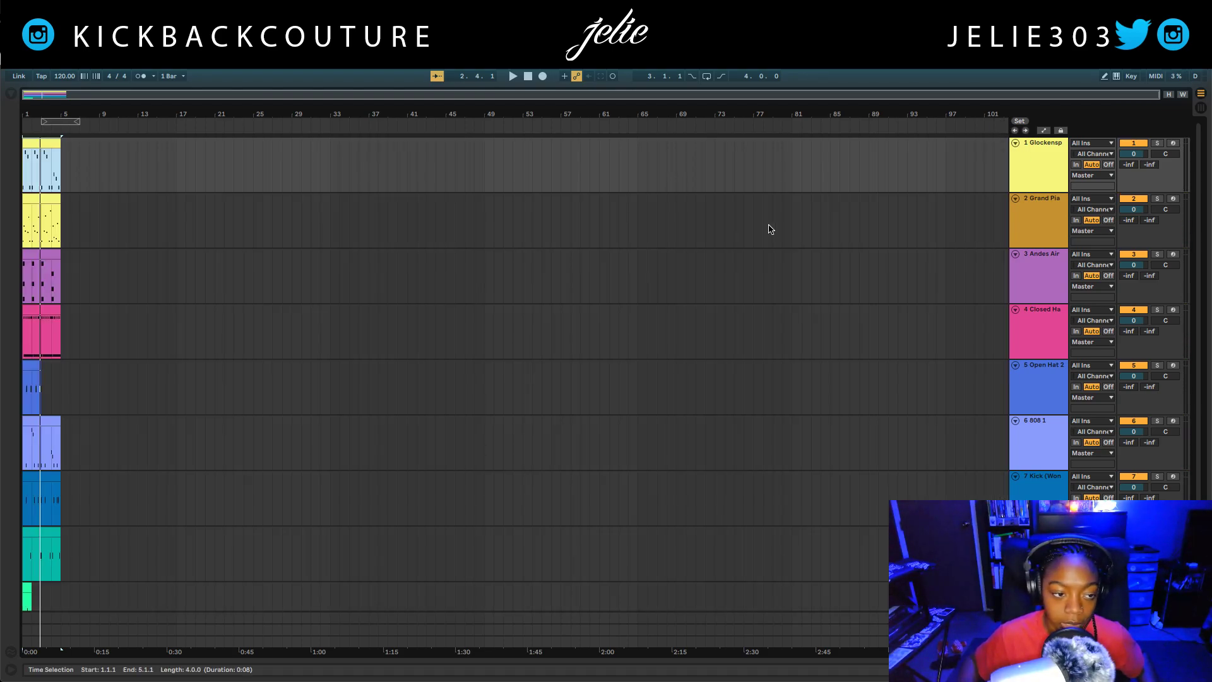
scroll(183, 319, down, 2)
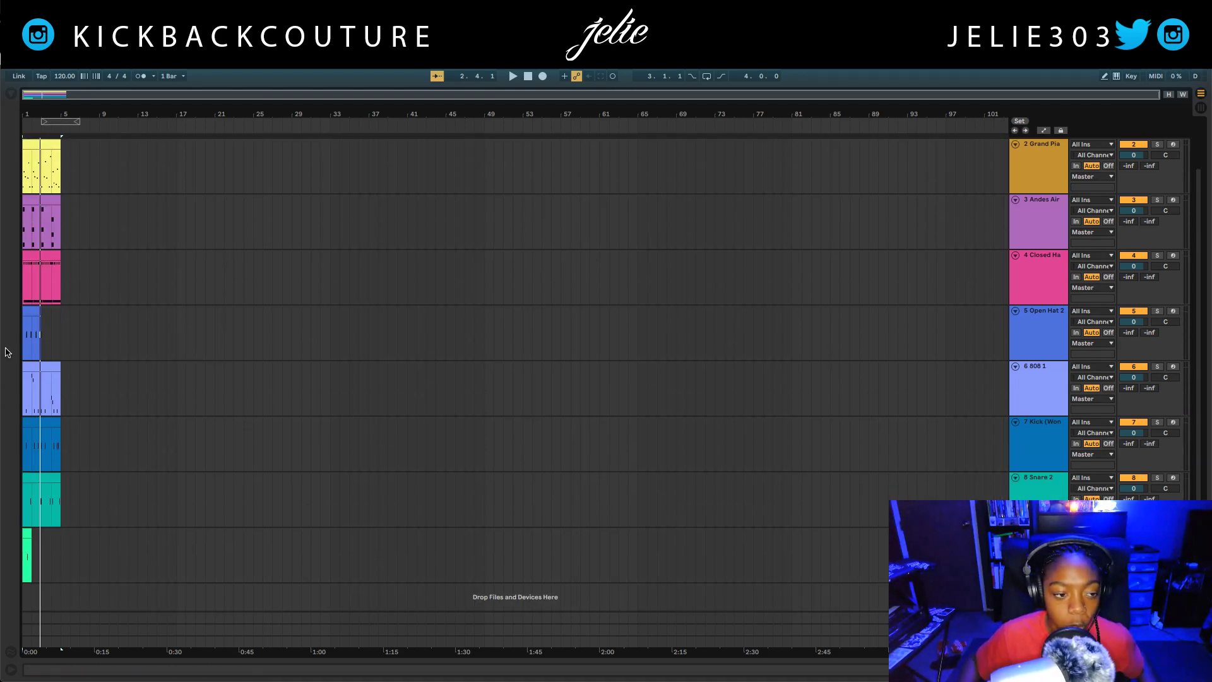
scroll(86, 373, up, 2)
click(53, 385)
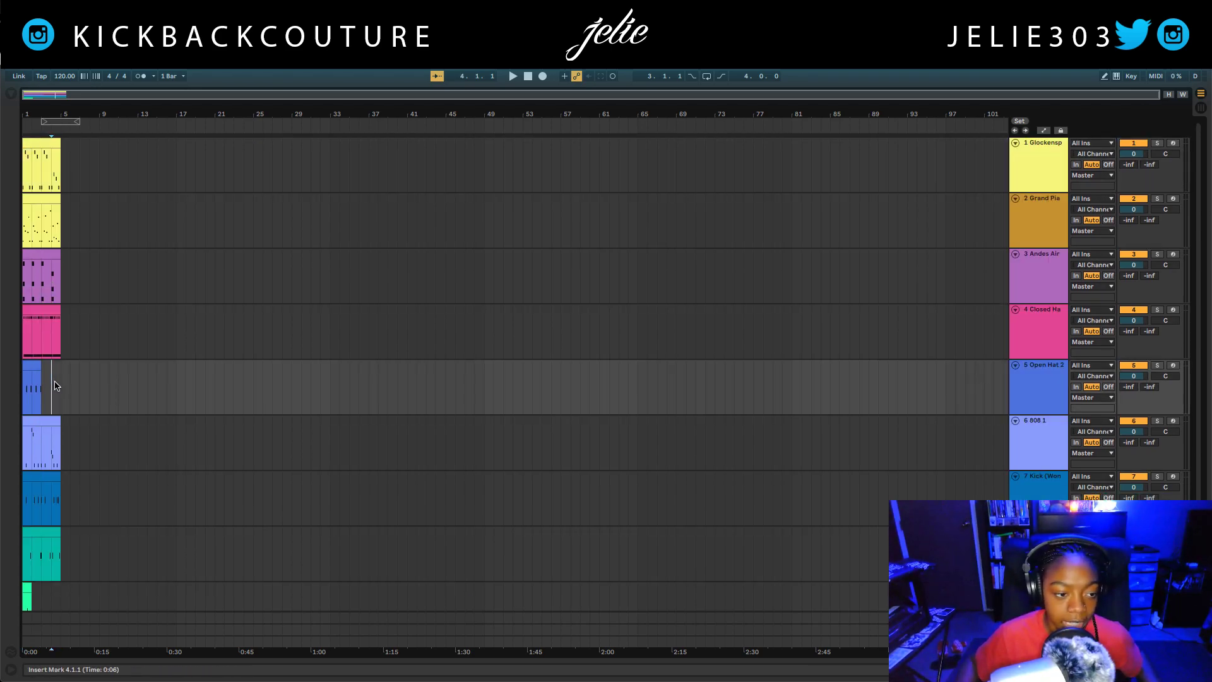
Duplicate the short Open Hat and Snare 10 clips so both fill bars 1–5
click(42, 312)
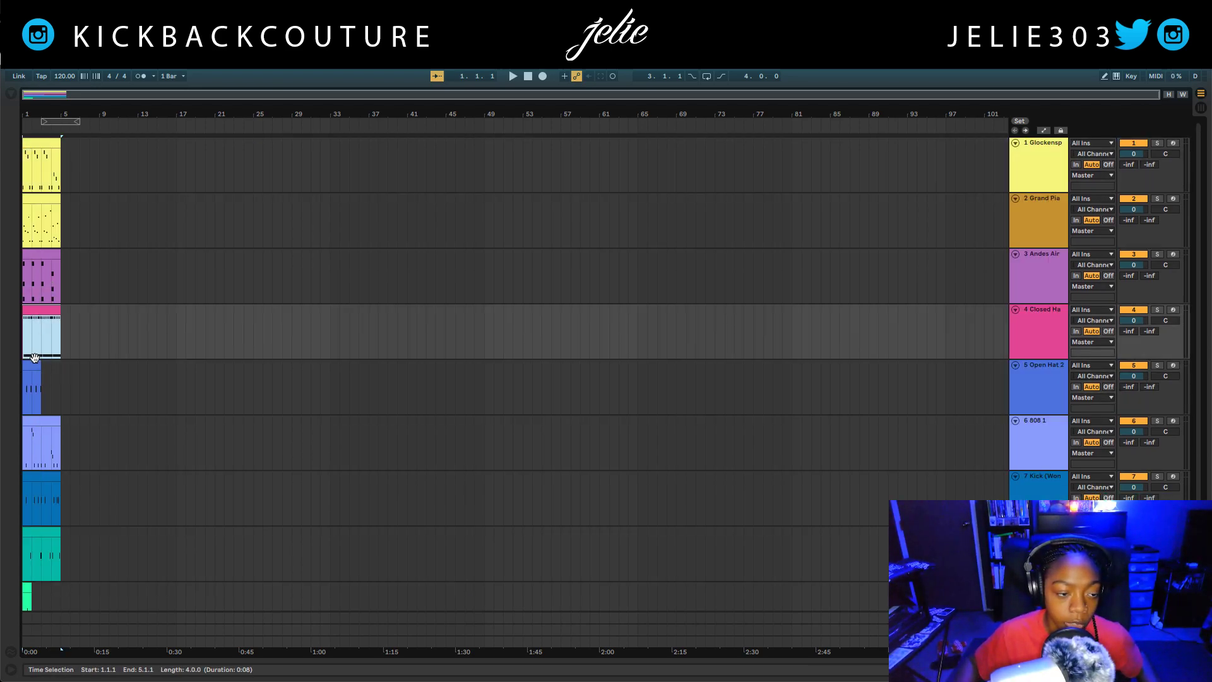
click(34, 364)
key(ctrl+d)
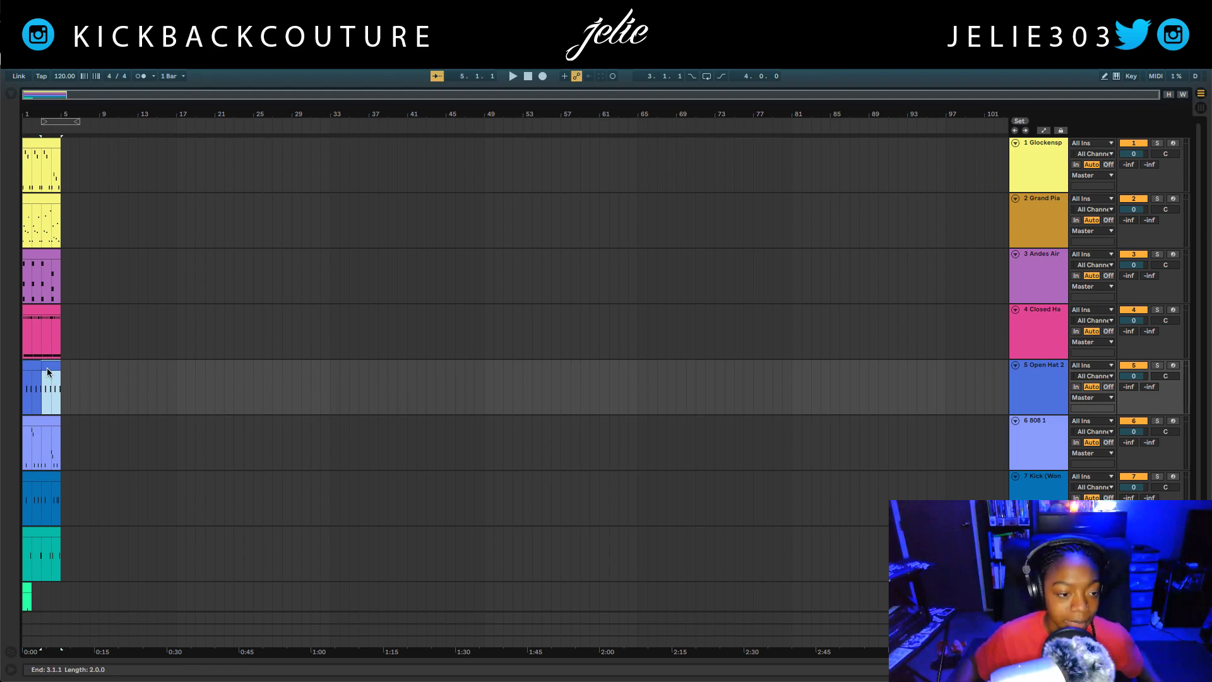
scroll(47, 367, down, 2)
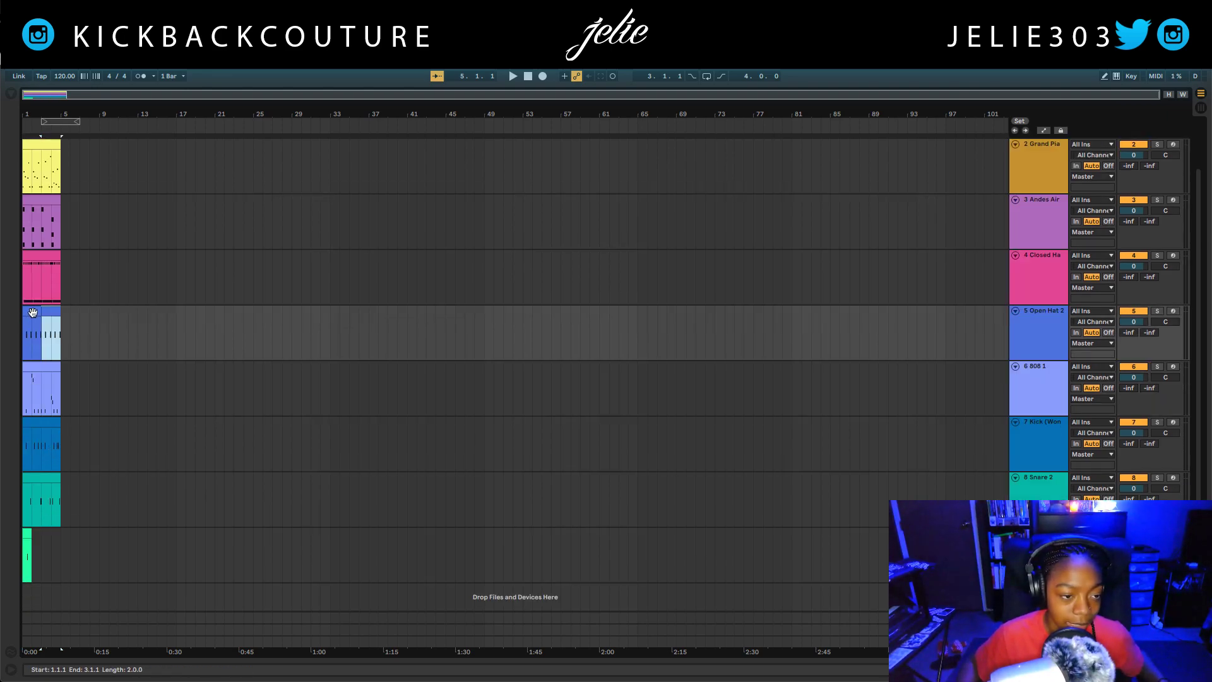
click(34, 313)
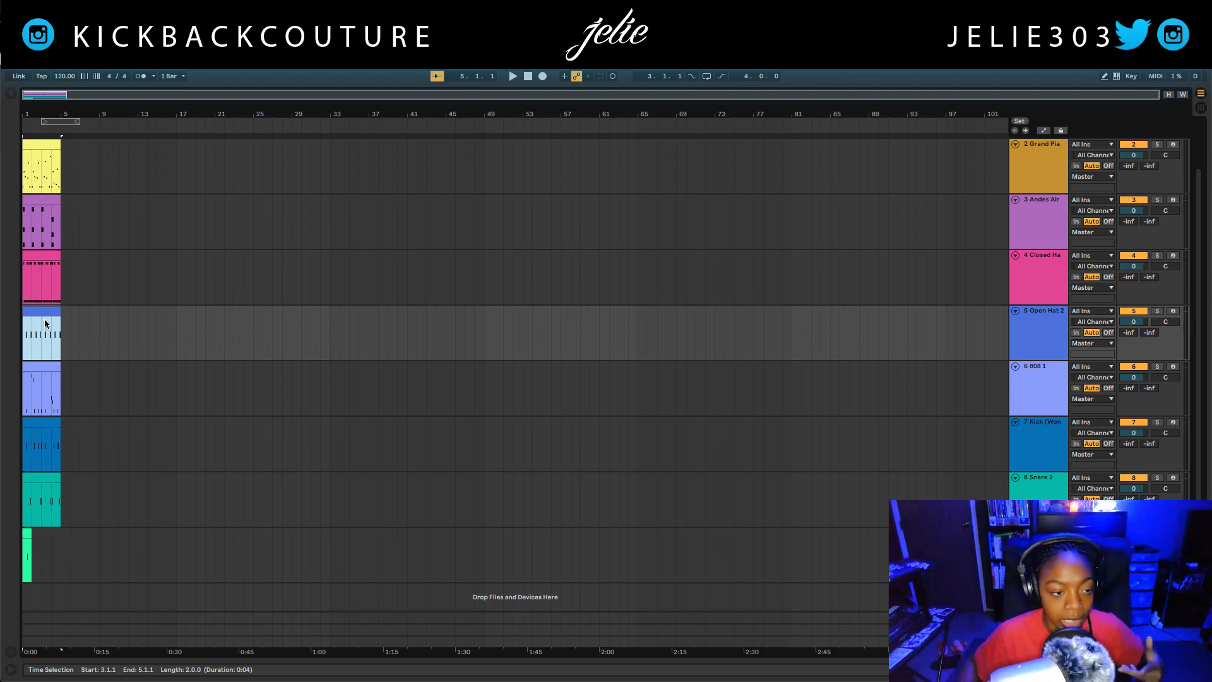
click(29, 537)
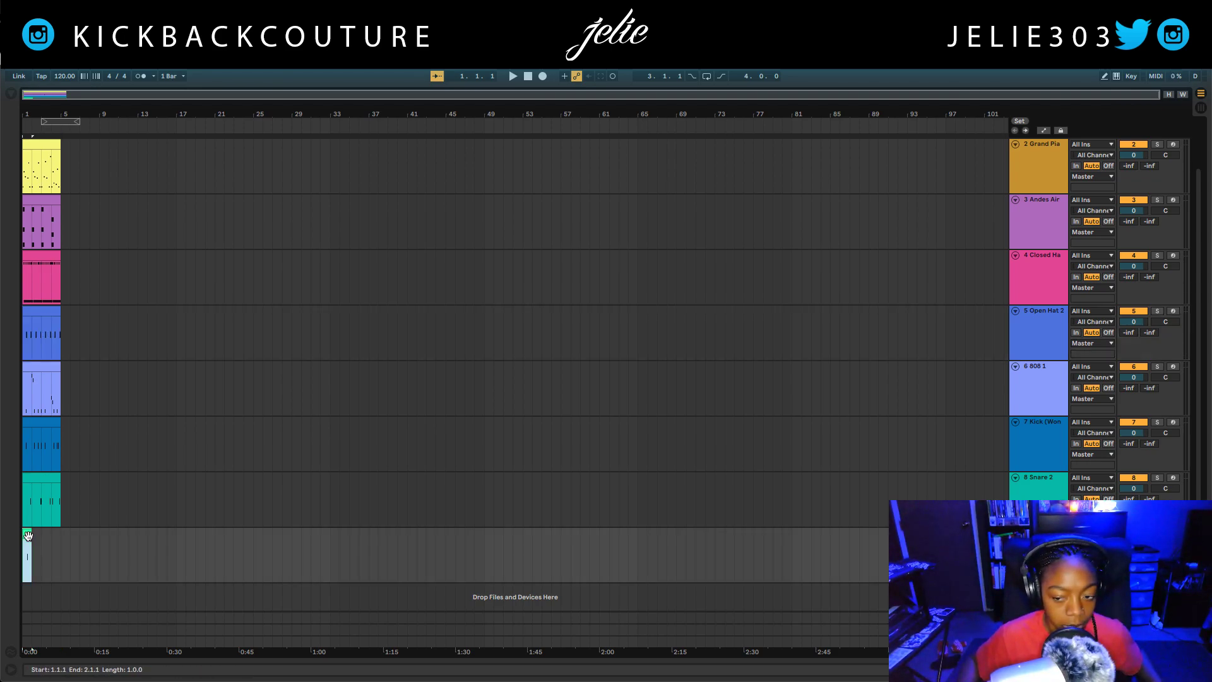
key(ctrl+d)
key(ctrl+d)
key(ctrl+d)
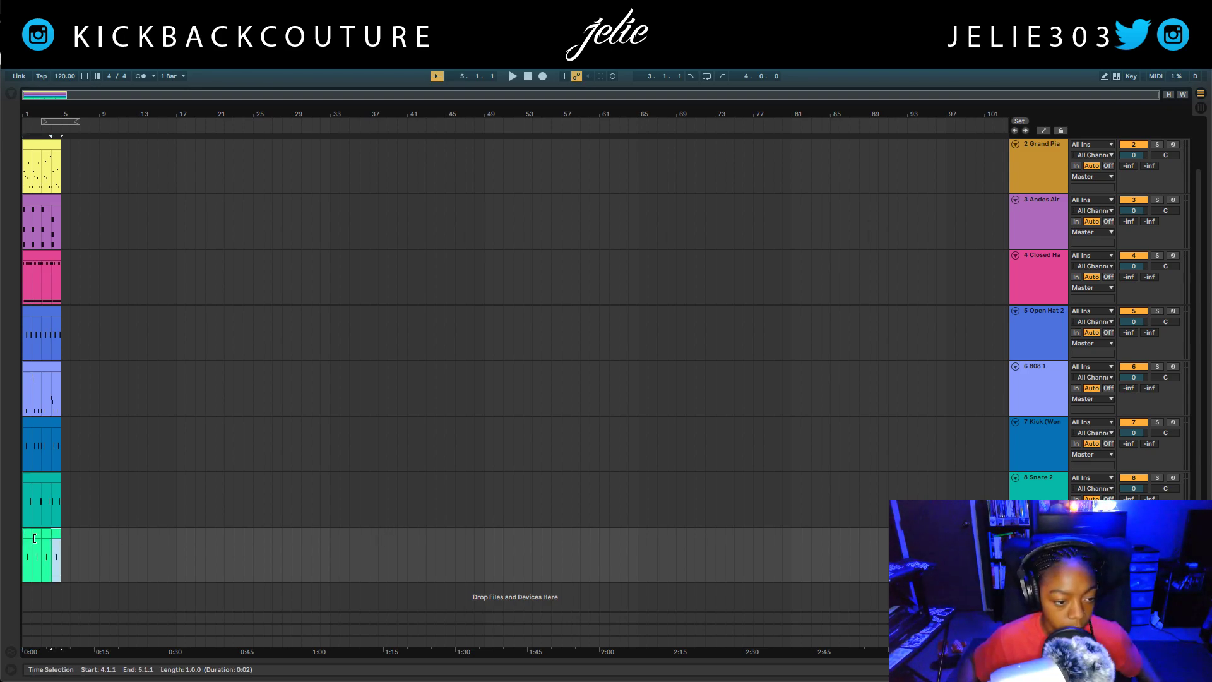
shift+click(34, 538)
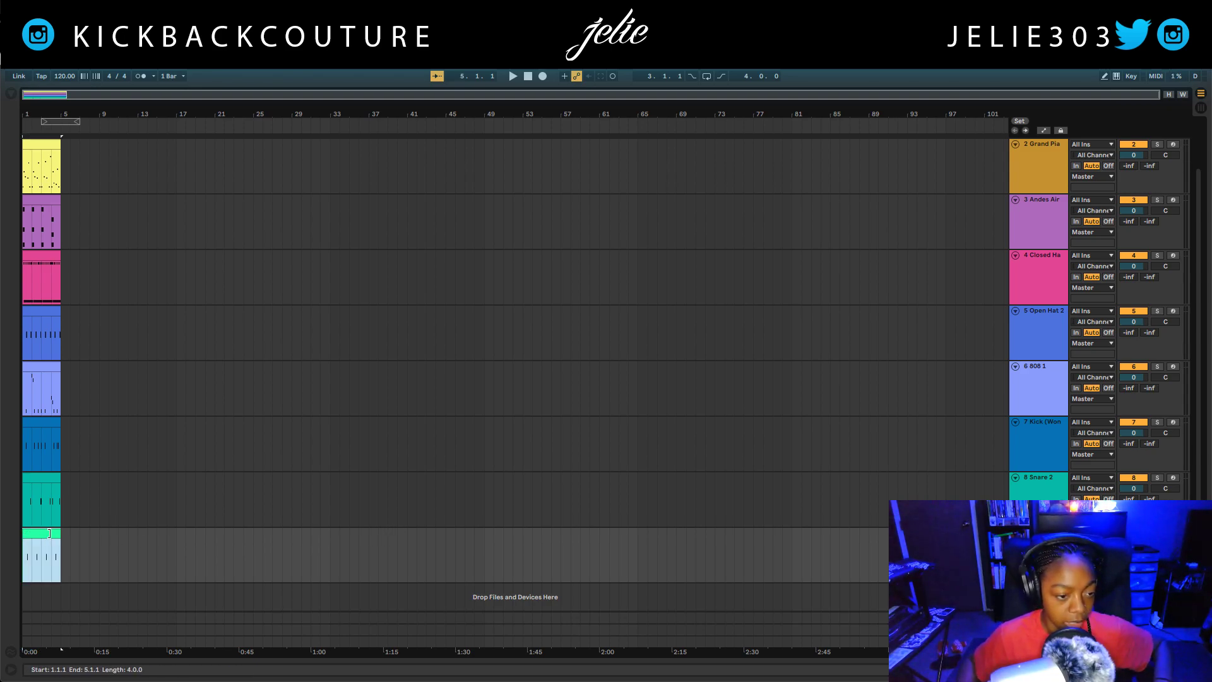
Fit the track heights and timeline zoom to review all nine four-bar clips
scroll(95, 538, up, 2)
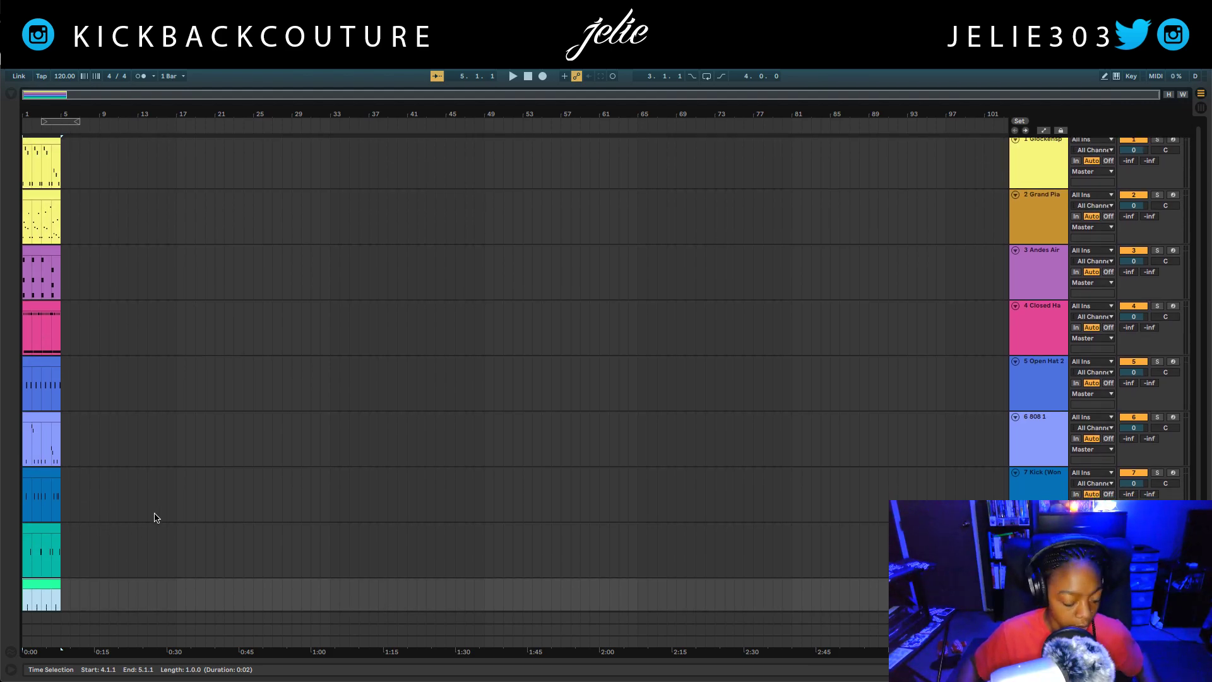
key(h)
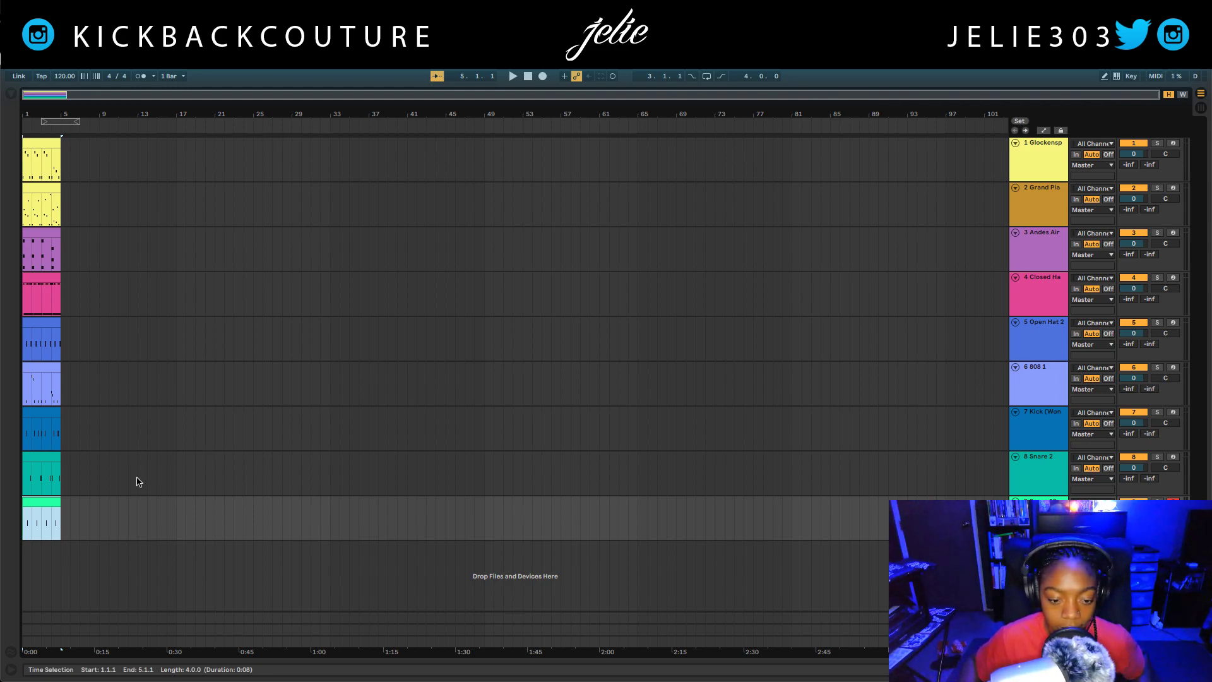
key(h)
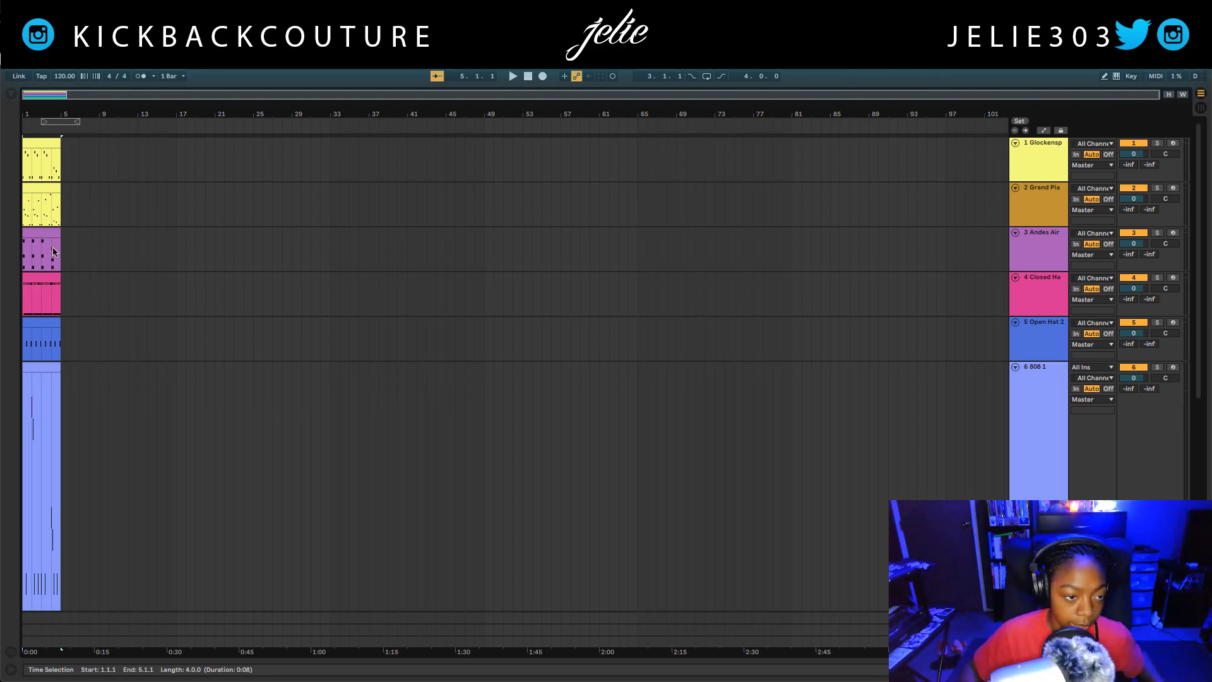
key(h)
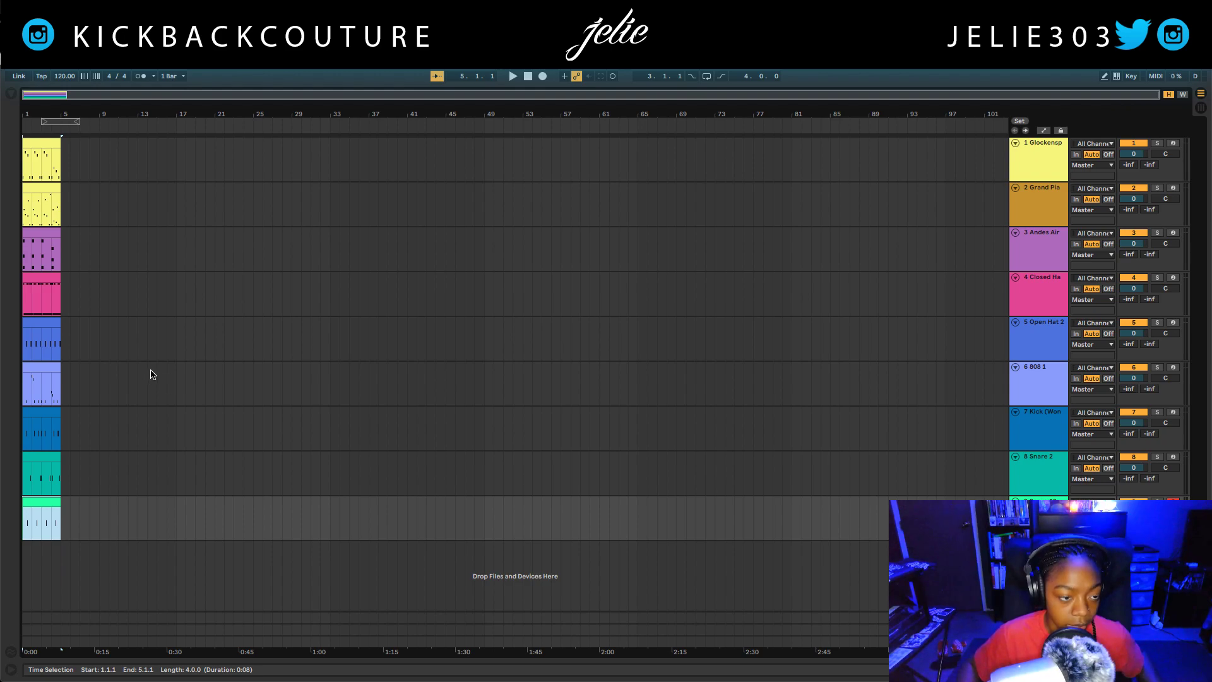
key(w)
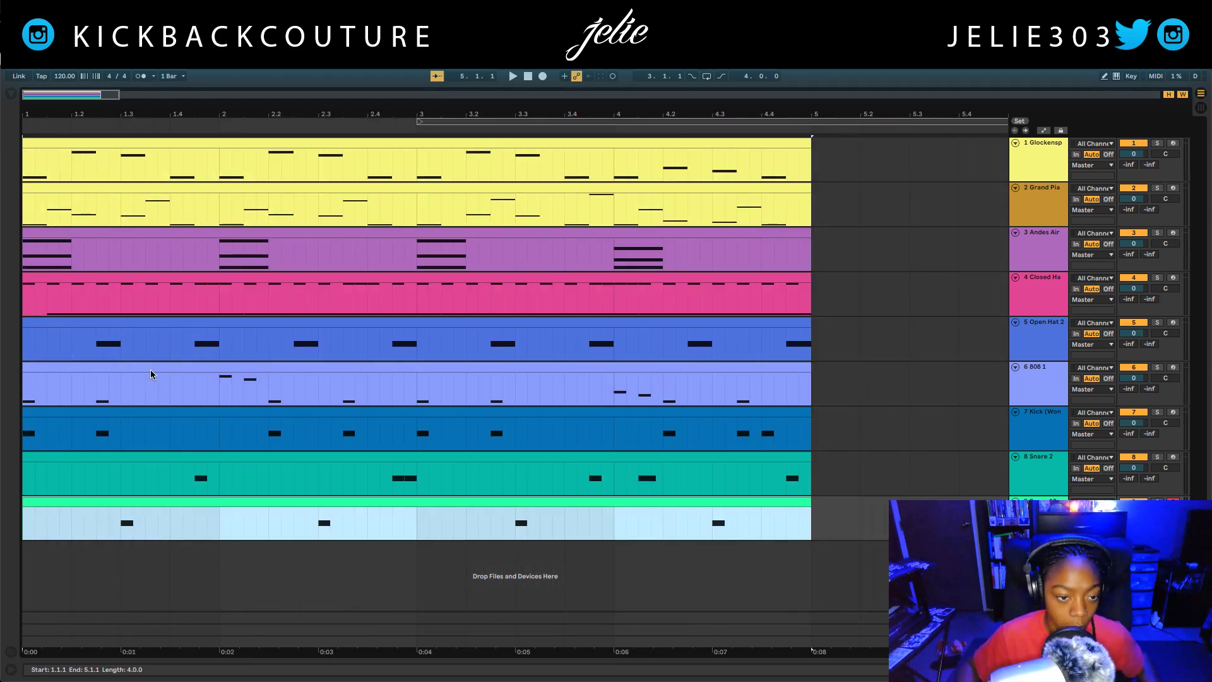
key(h)
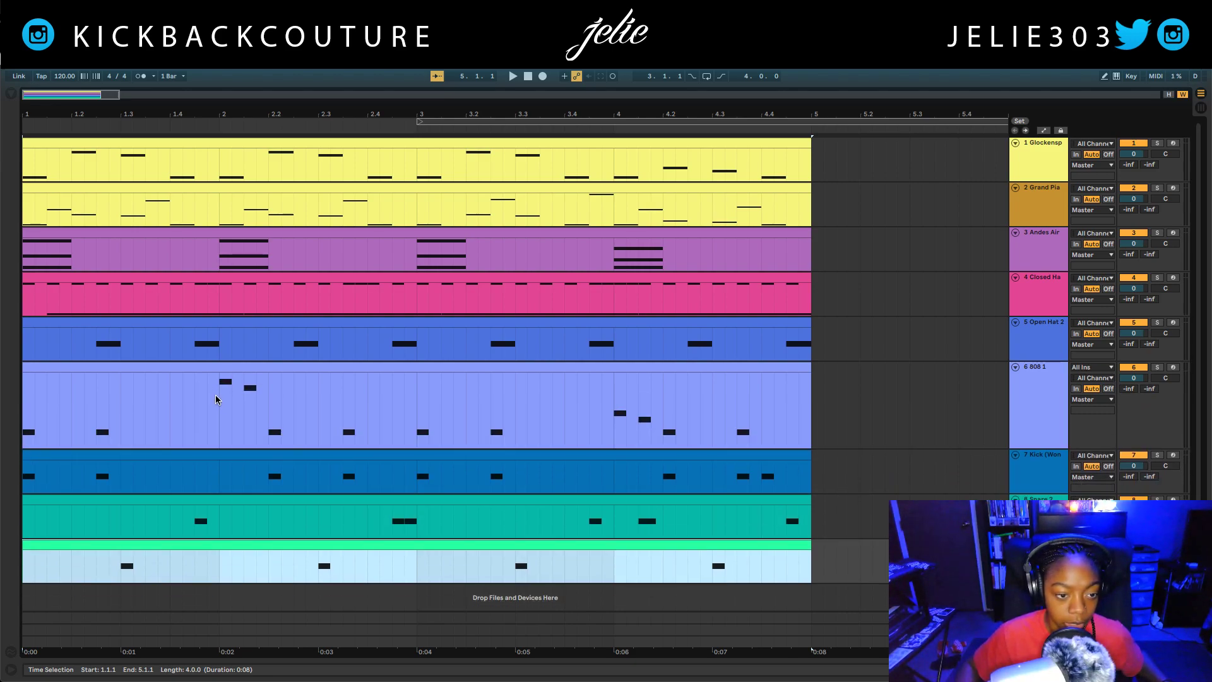
key(w)
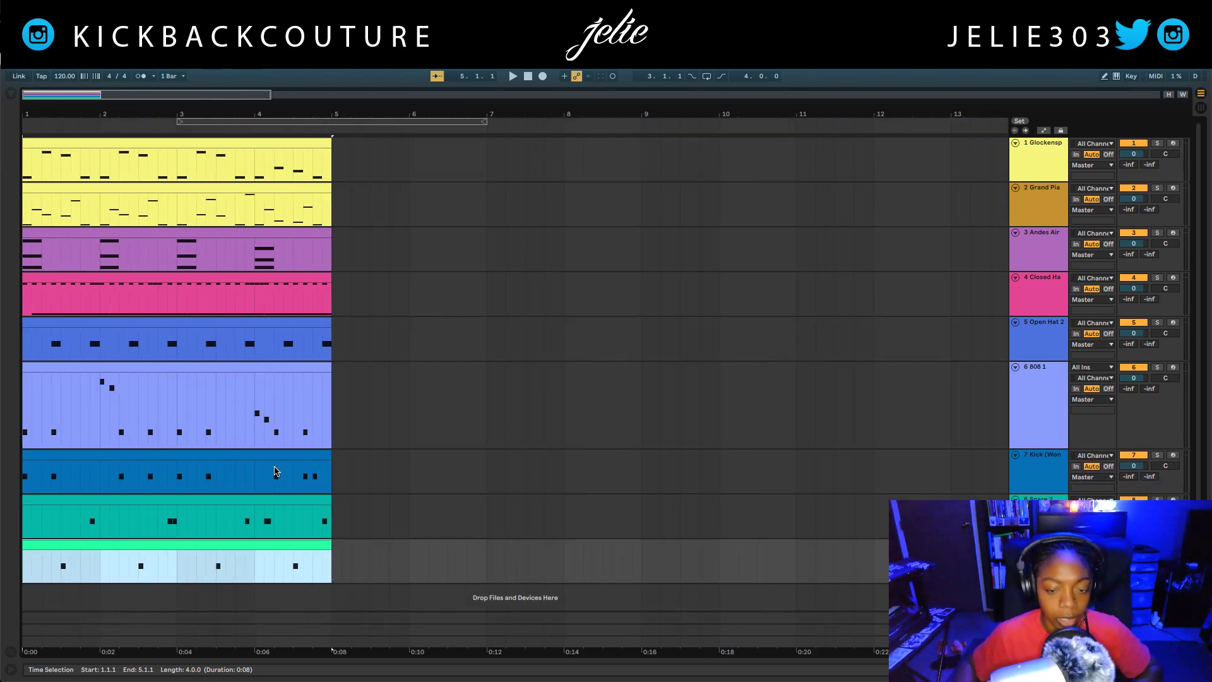
key(minus)
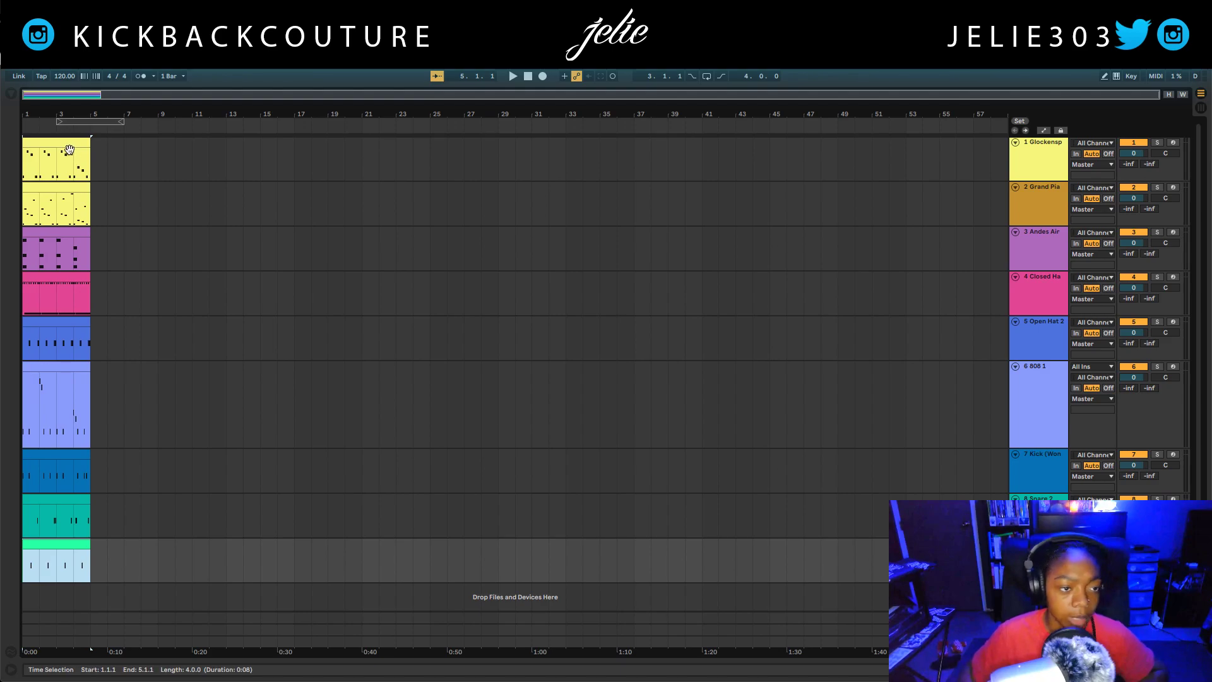
click(74, 149)
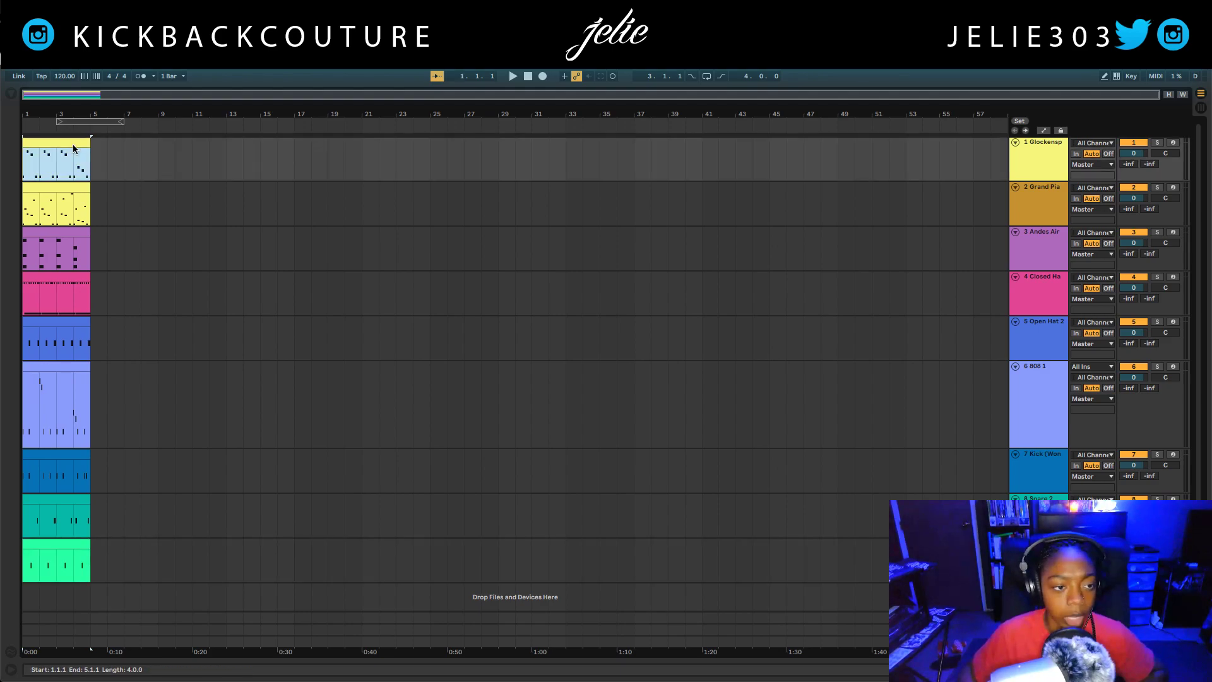
Duplicate the nine bar 1–5 clips out to bar 25, undoing the extra copy
shift+click(66, 547)
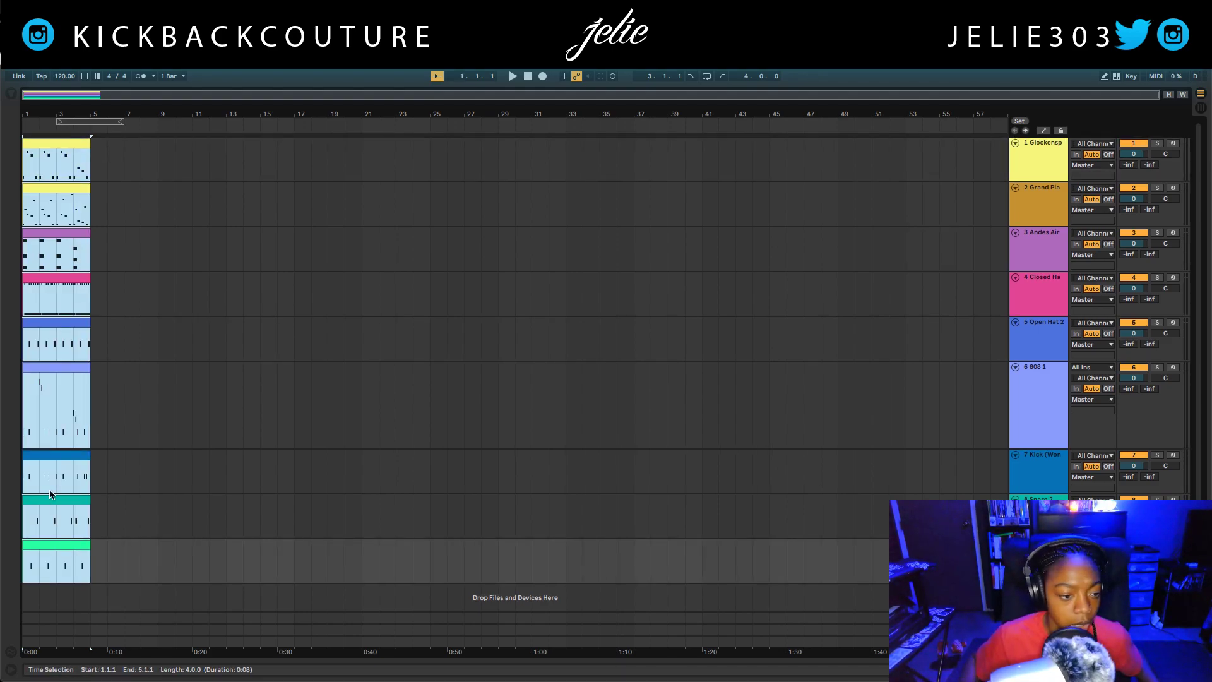
click(155, 163)
click(70, 149)
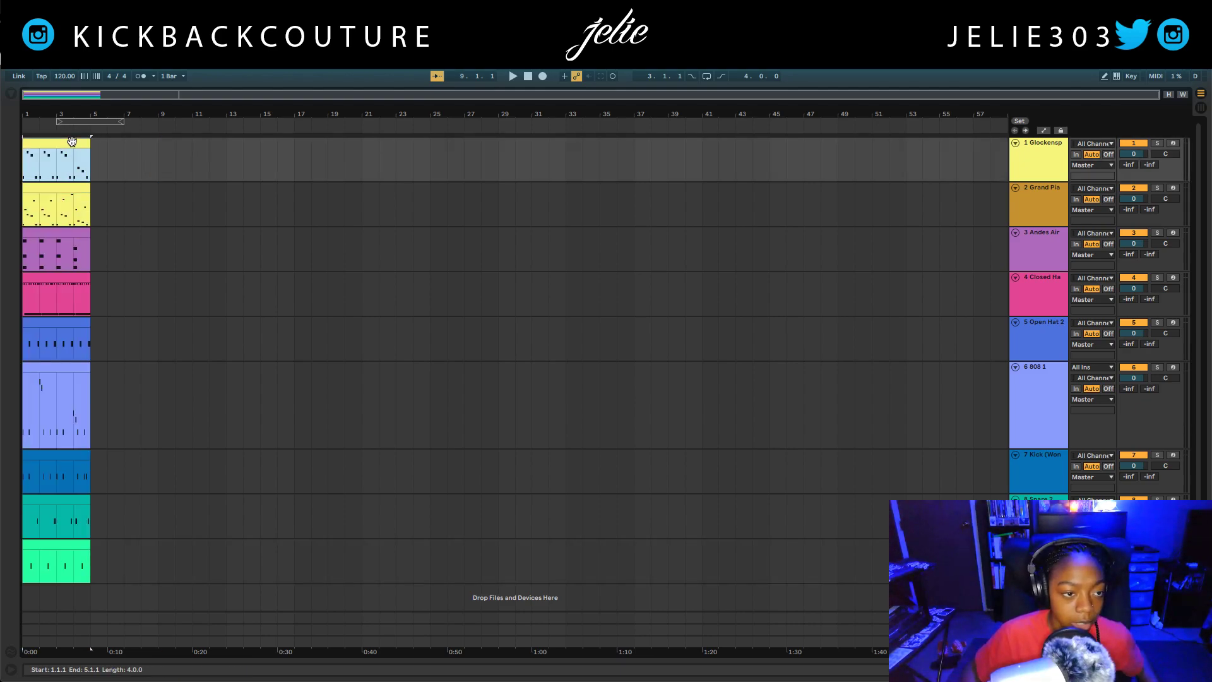
shift+click(63, 547)
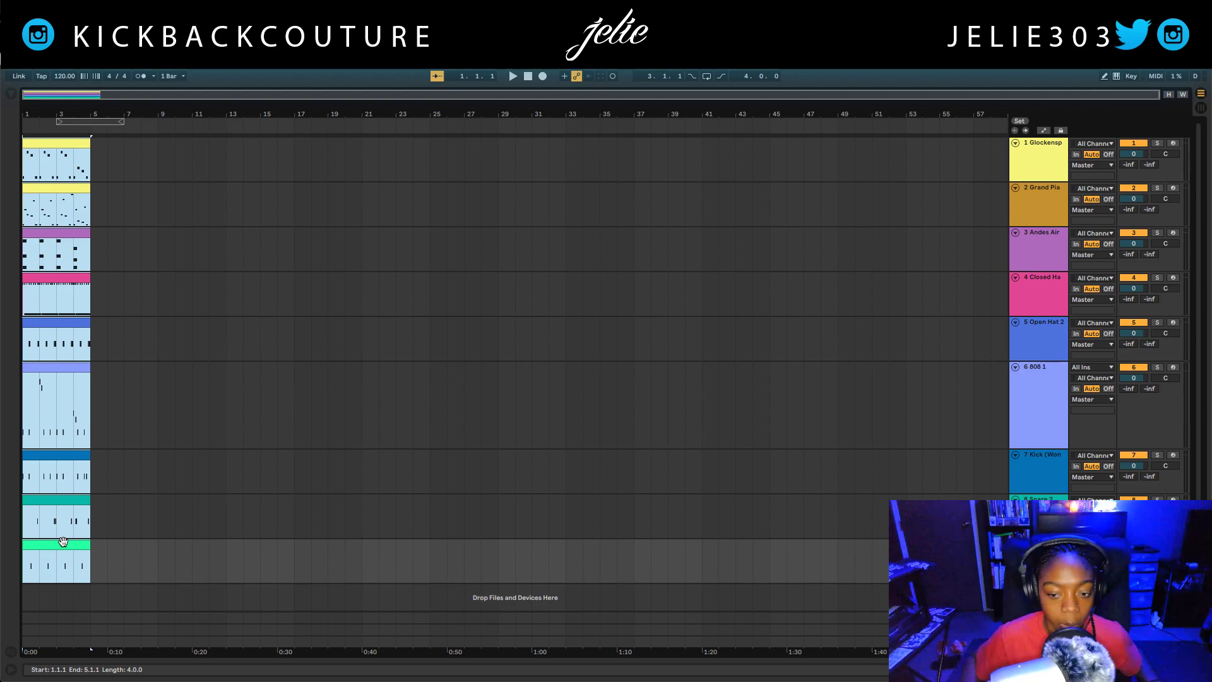
key(ctrl+d)
key(ctrl+d)
key(ctrl+d)
key(ctrl+d)
key(ctrl+d)
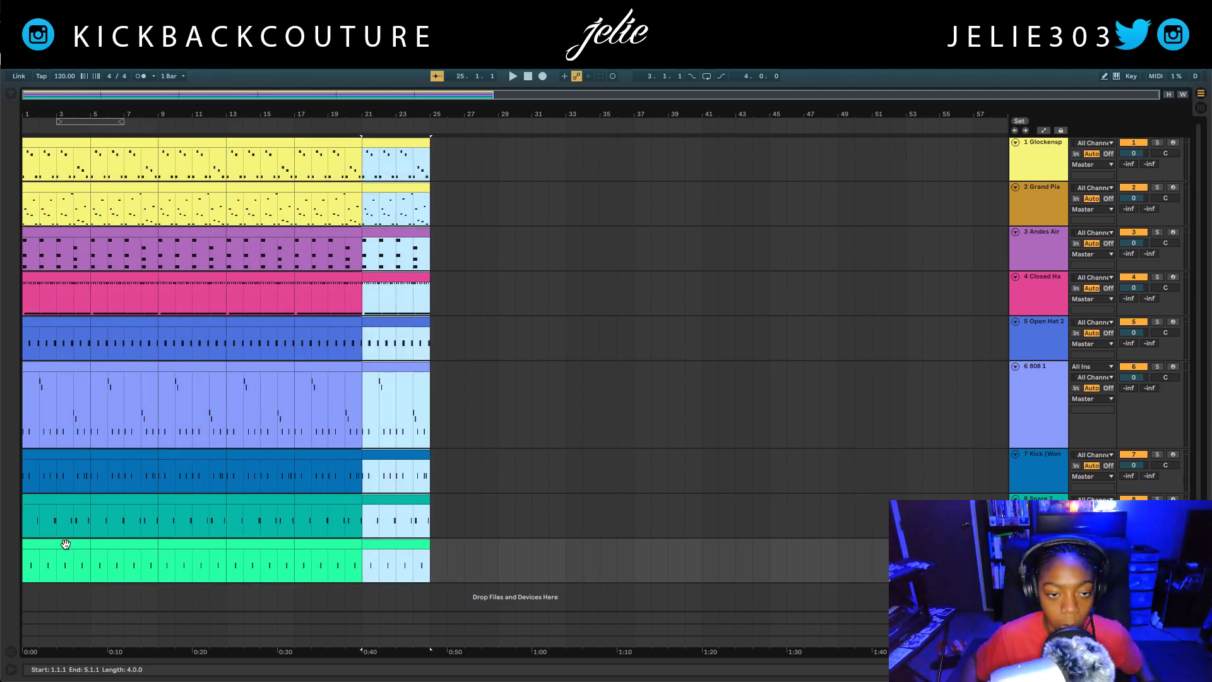
key(ctrl+d)
key(ctrl+d)
key(ctrl+d)
key(ctrl+d)
key(ctrl+d)
key(ctrl+d)
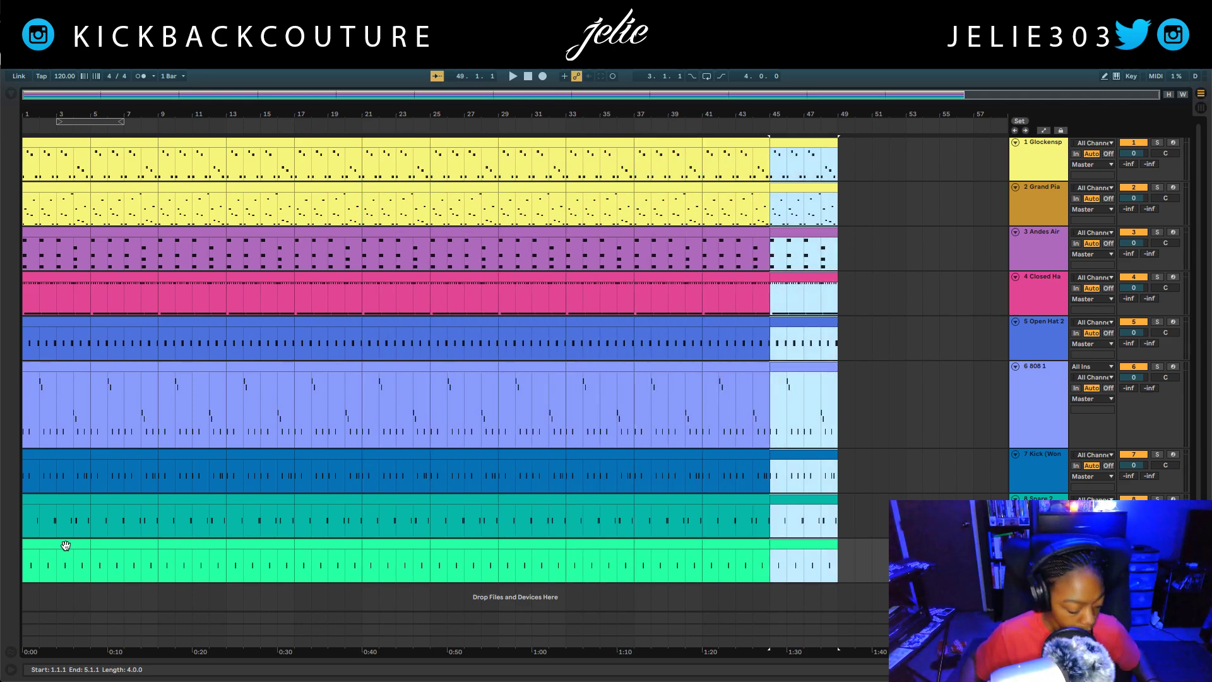
key(ctrl+z)
key(ctrl+z)
key(ctrl+z)
key(ctrl+z)
key(ctrl+z)
key(ctrl+z)
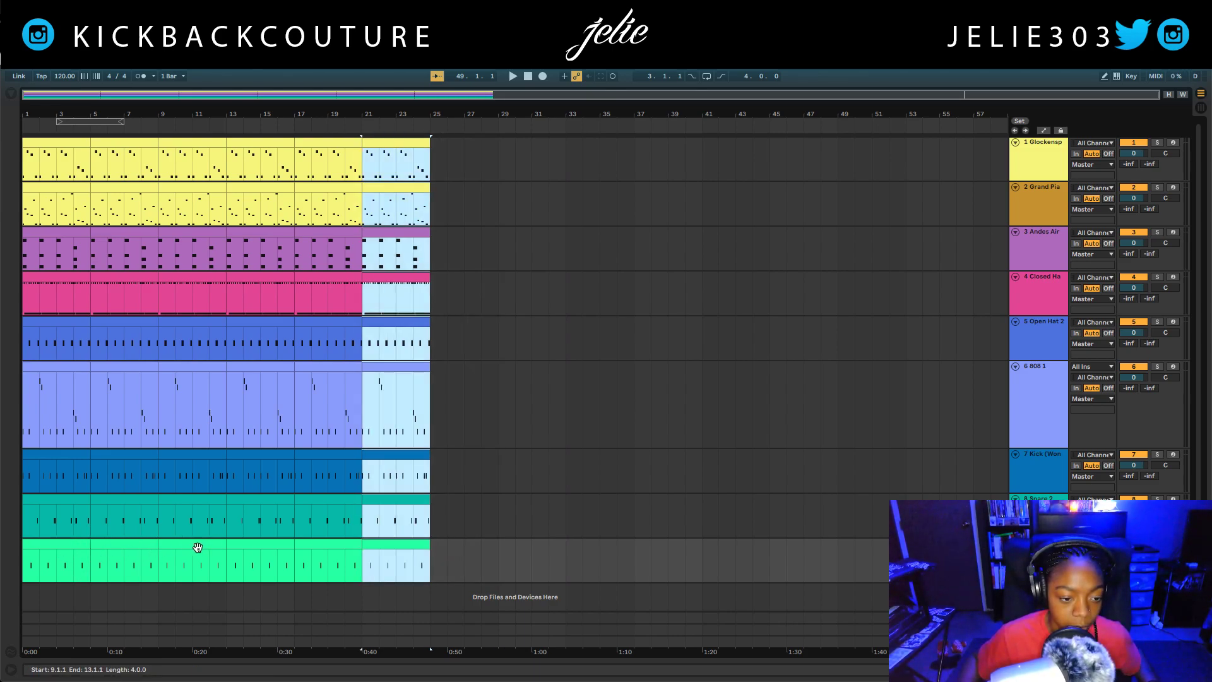
Play the arrangement from bar 1 and stop it
click(24, 140)
key(space)
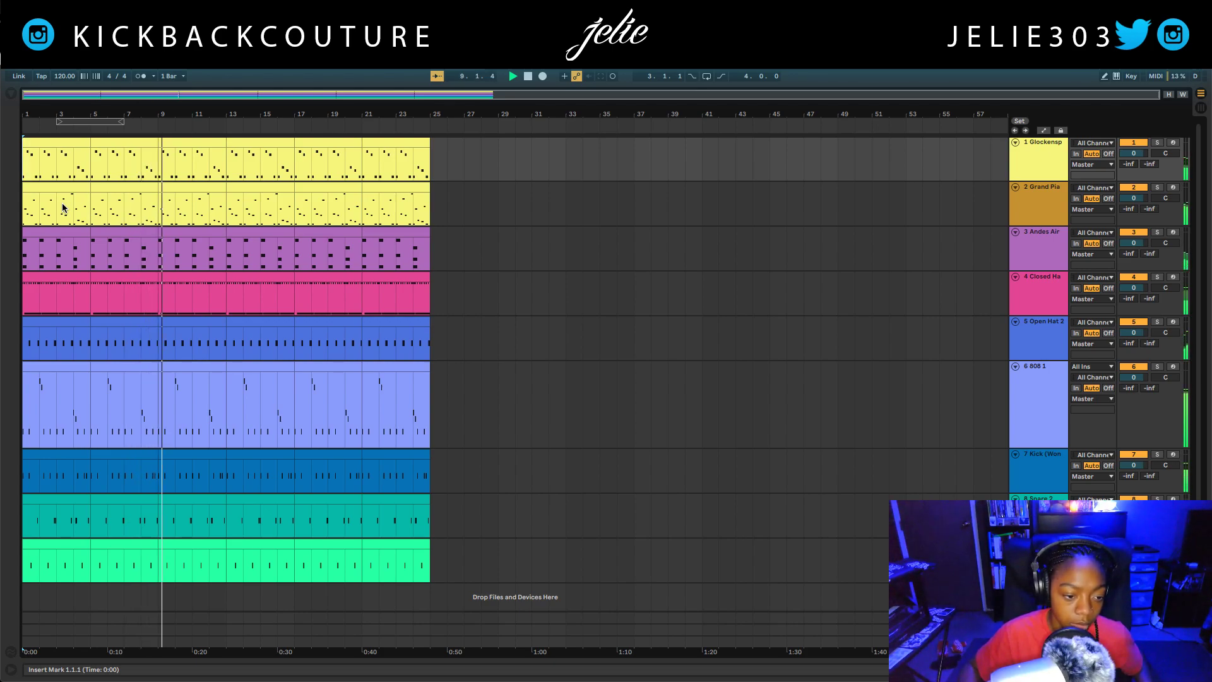
key(space)
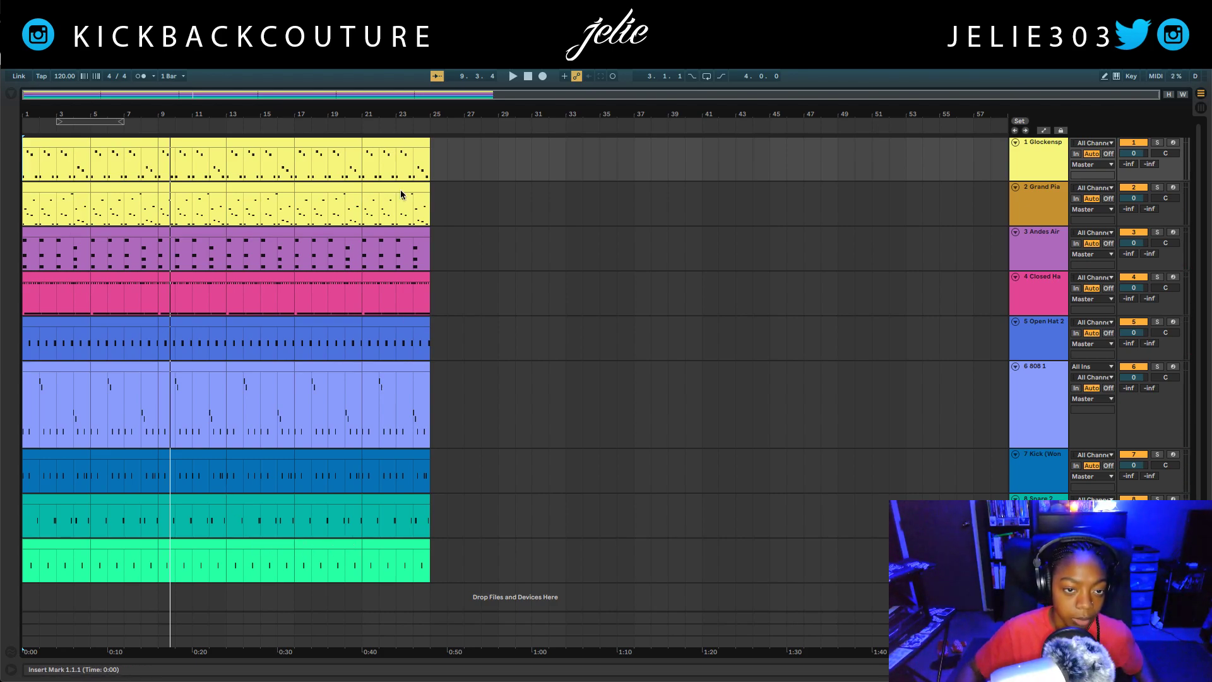
Duplicate the bar 21–25 clips on all nine tracks repeatedly until they reach bar 49
click(417, 144)
shift+click(370, 543)
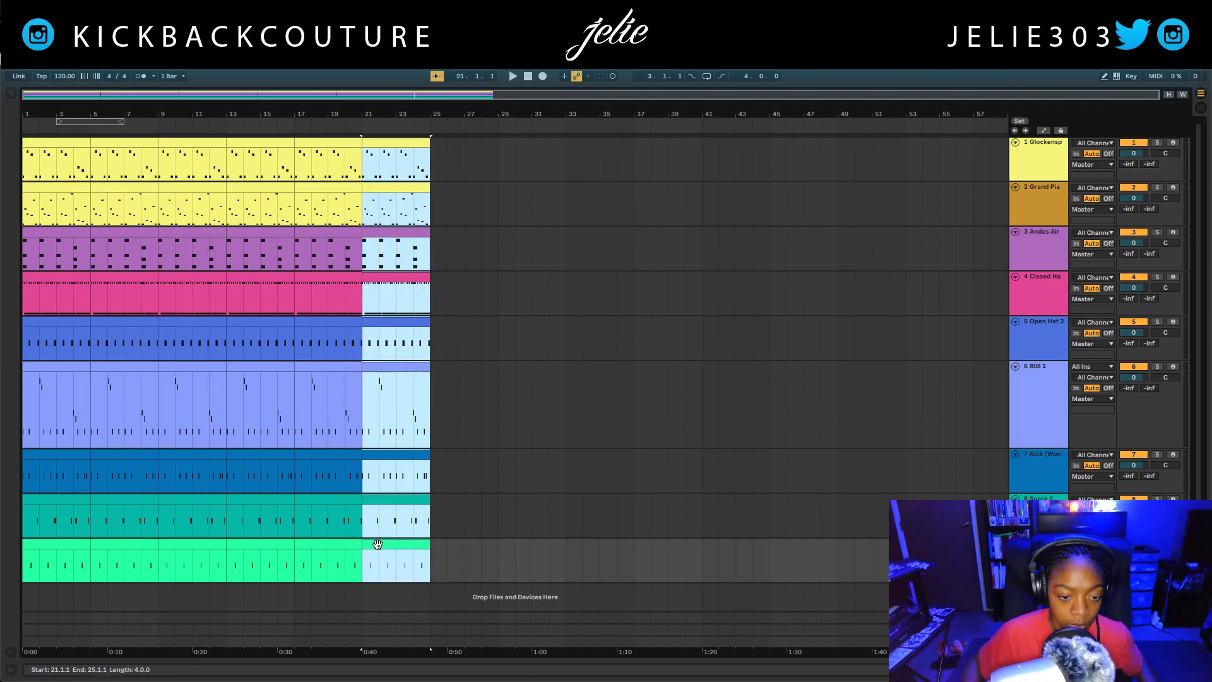
key(ctrl+d)
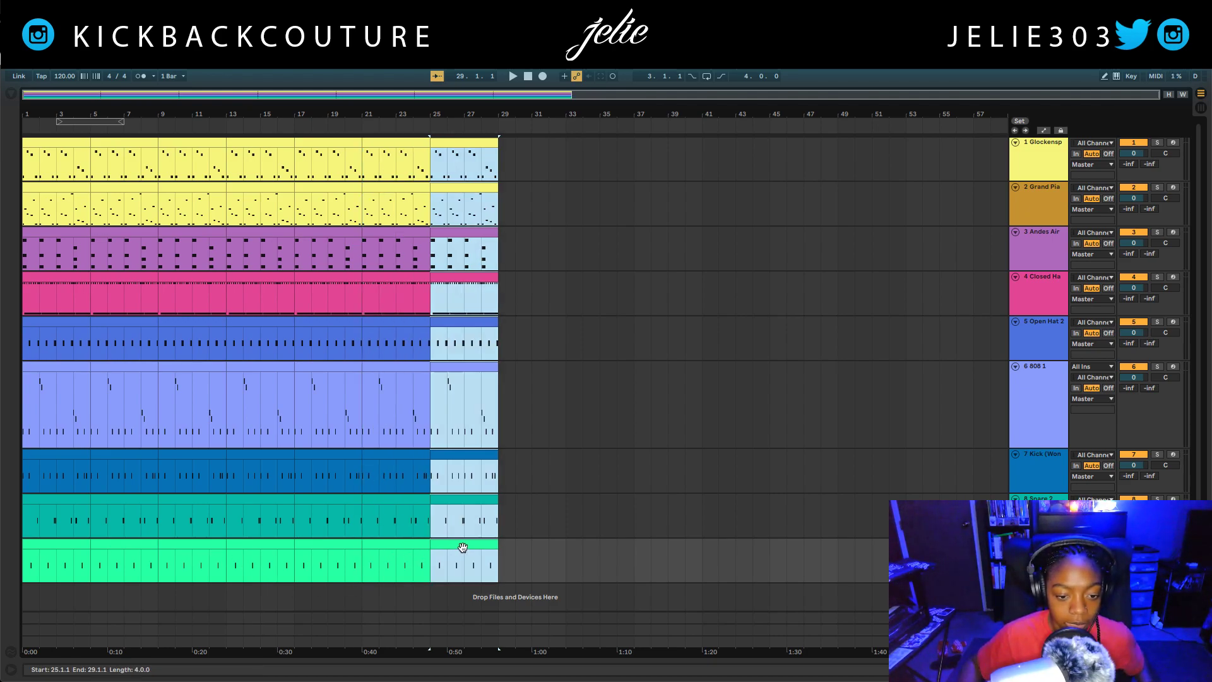
key(ctrl+d)
key(ctrl+d)
key(ctrl+d)
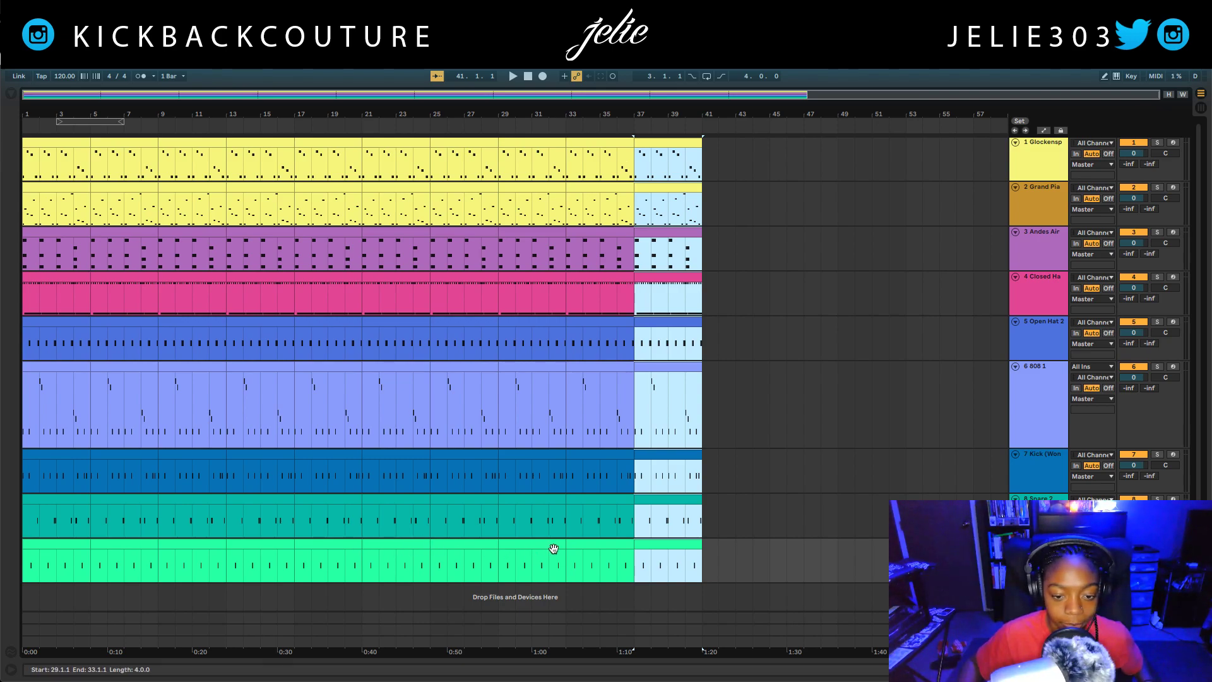
key(ctrl+d)
key(ctrl+d)
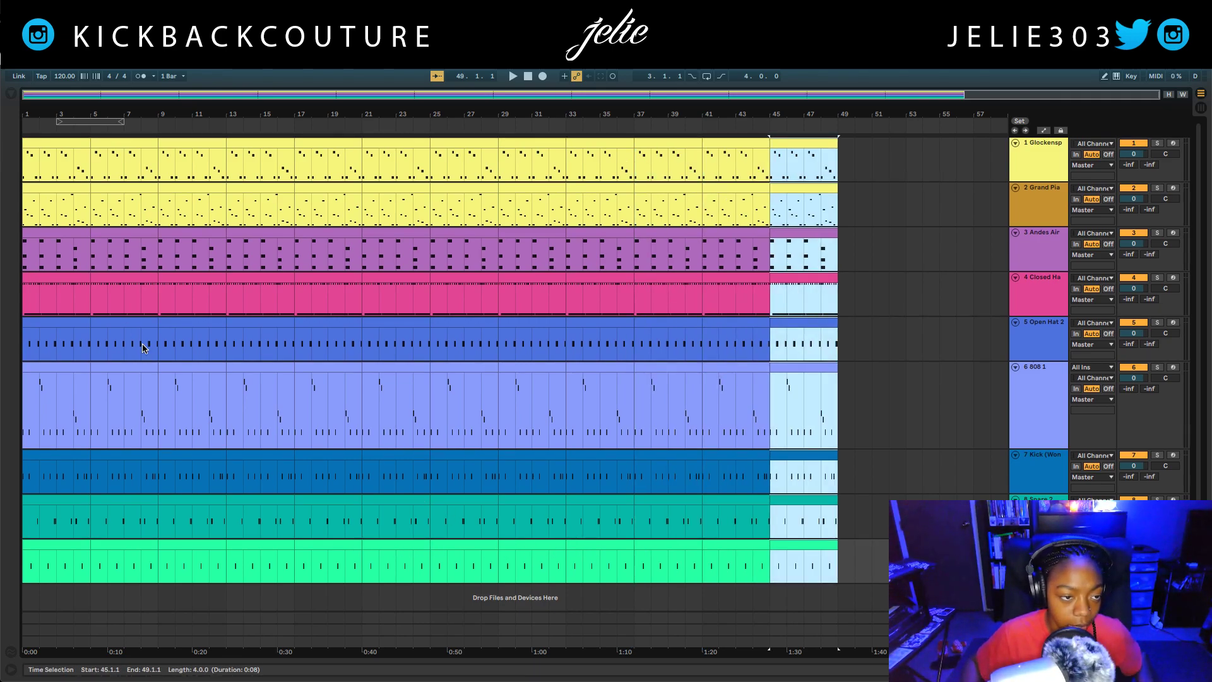
click(65, 547)
click(112, 549)
click(28, 544)
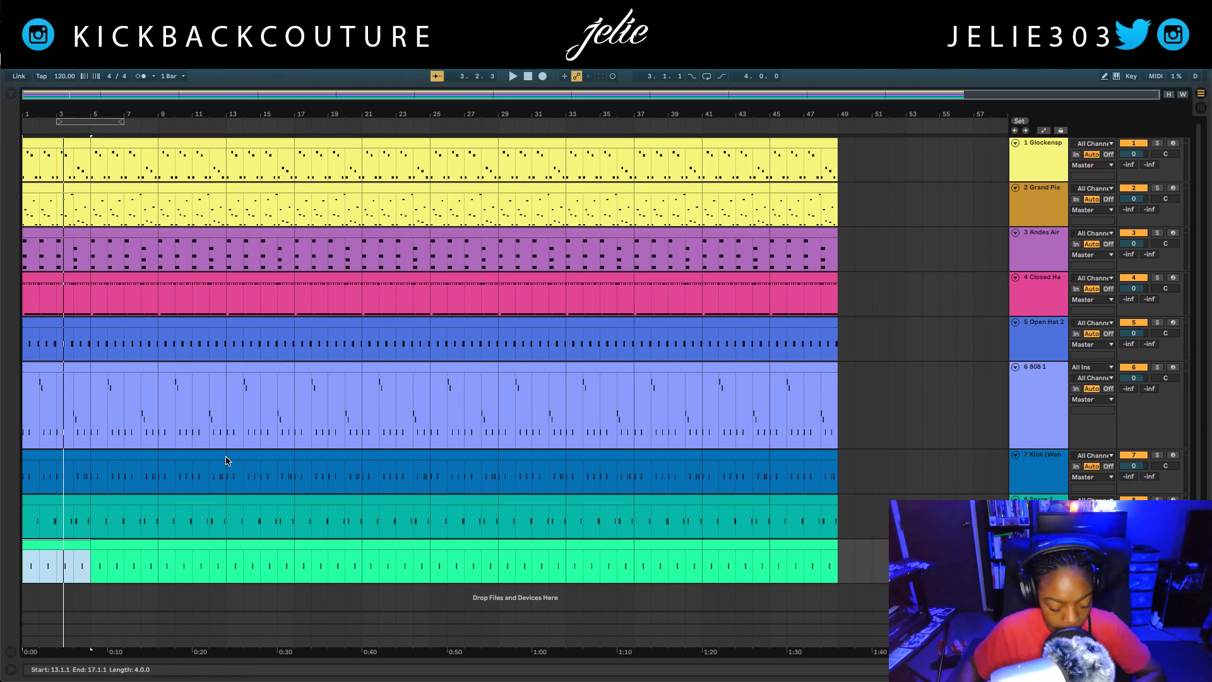
Delete the opening bars of the lowest drum tracks, the kick and the 808
key(Delete)
key(Delete)
key(Delete)
click(106, 507)
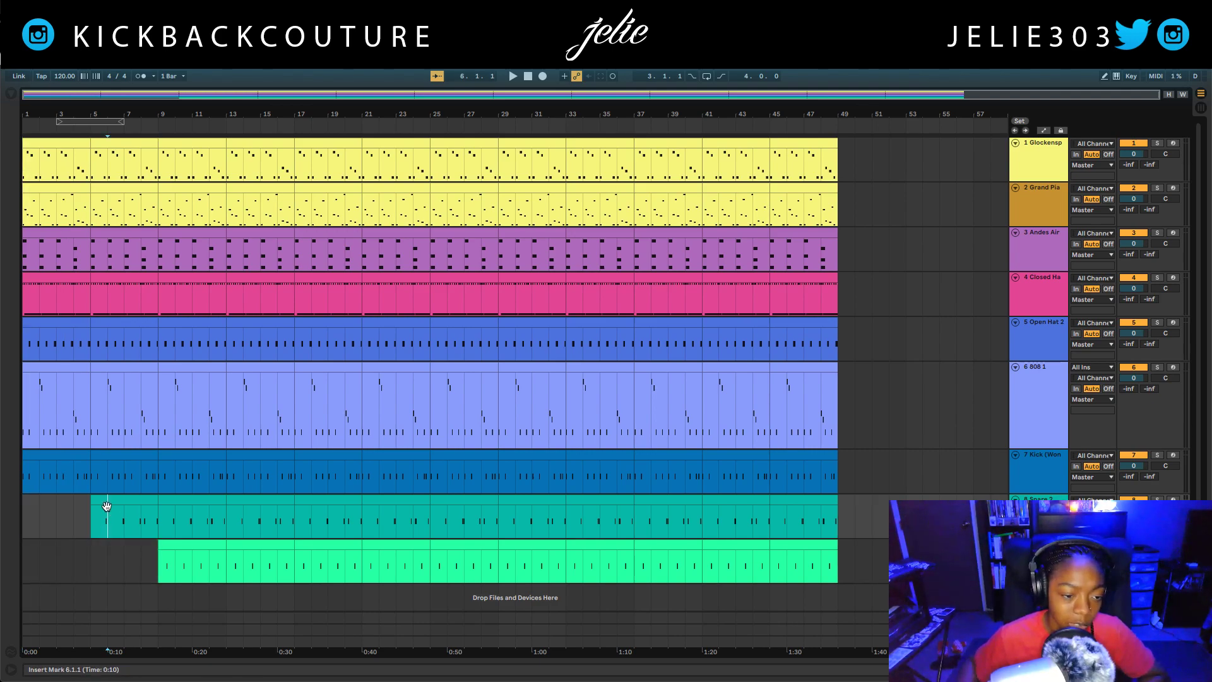
drag(90, 486, 25, 483)
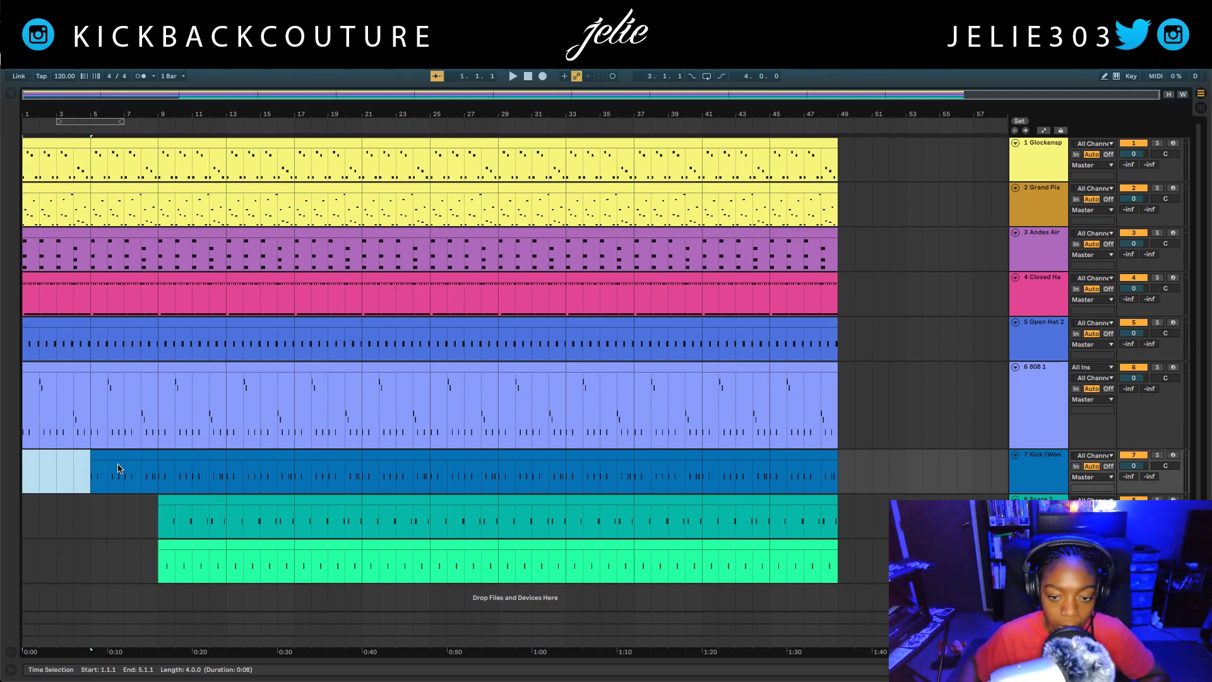
key(Delete)
drag(90, 376, 23, 375)
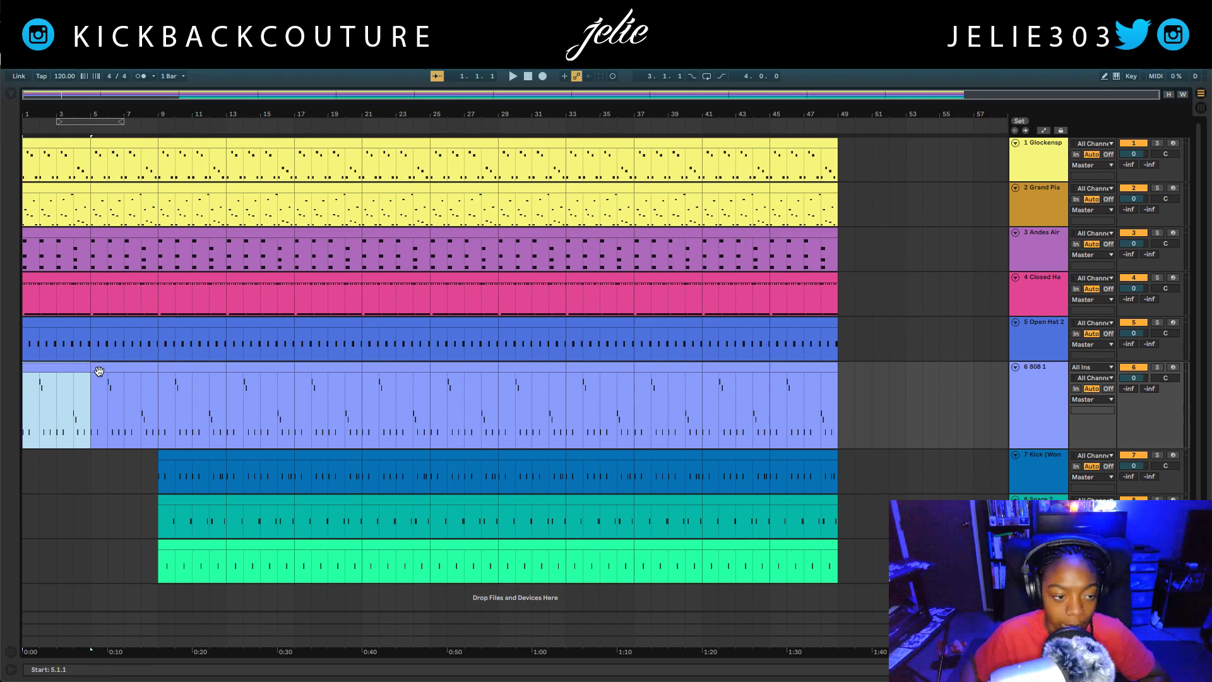
key(Delete)
Clear the opening bars of Open Hat 2 and Closed Hat, then play from bar 1
click(114, 324)
key(Delete)
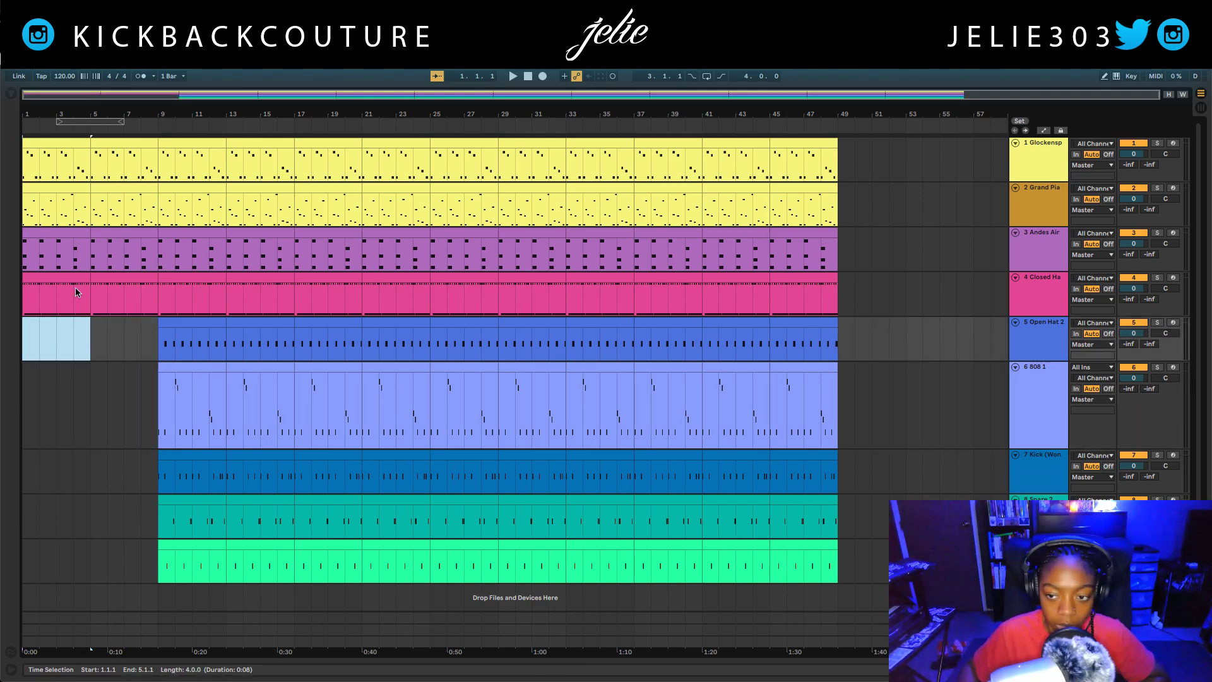
click(74, 291)
key(Delete)
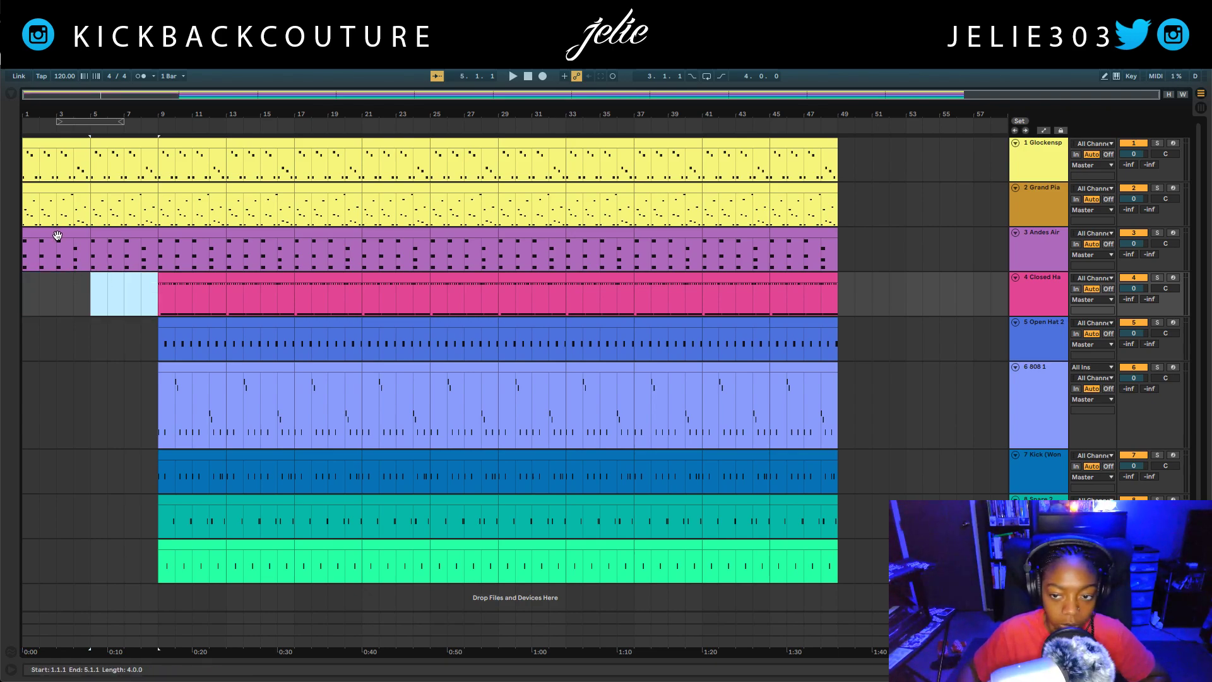
click(20, 295)
key(space)
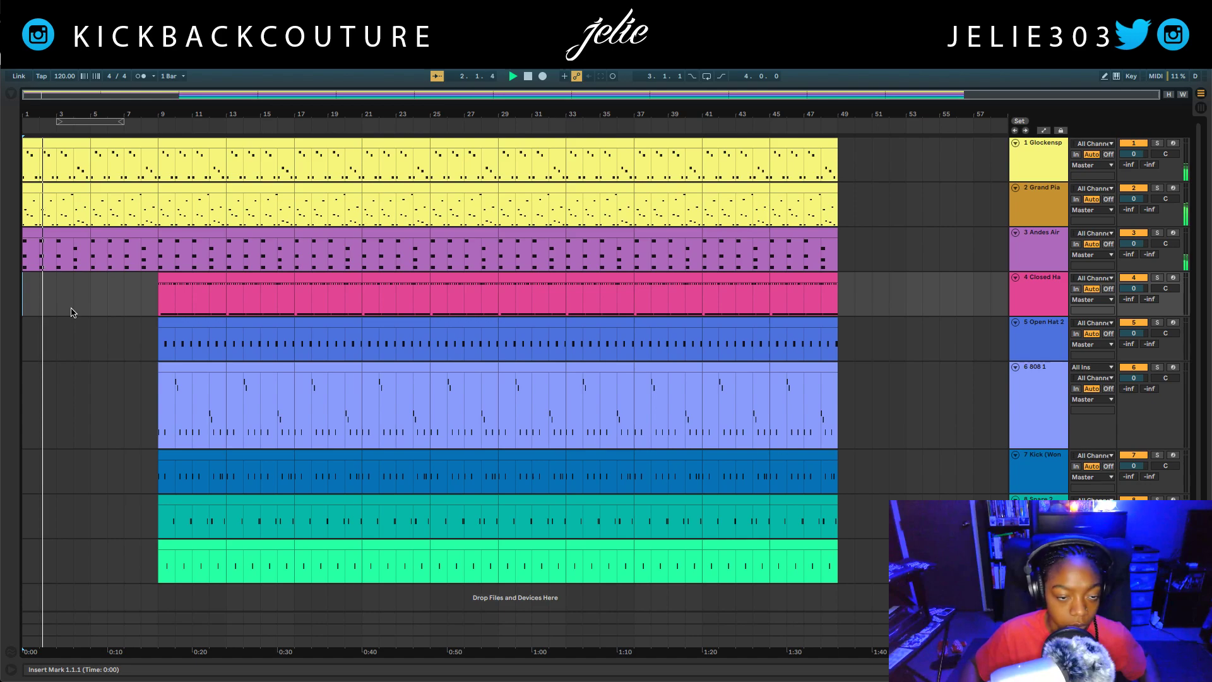
click(59, 147)
Shift the opening Glockenspiel clip to bar 5 and clear the melodies at bars 9–13
drag(59, 146, 109, 144)
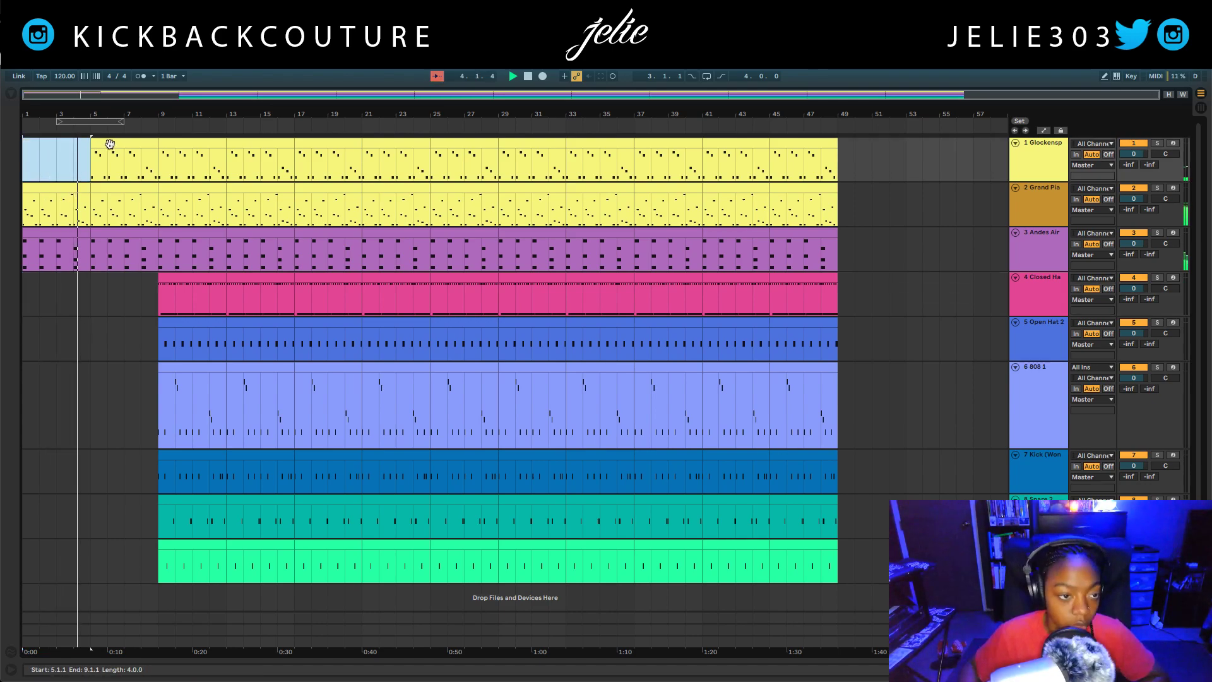
click(127, 297)
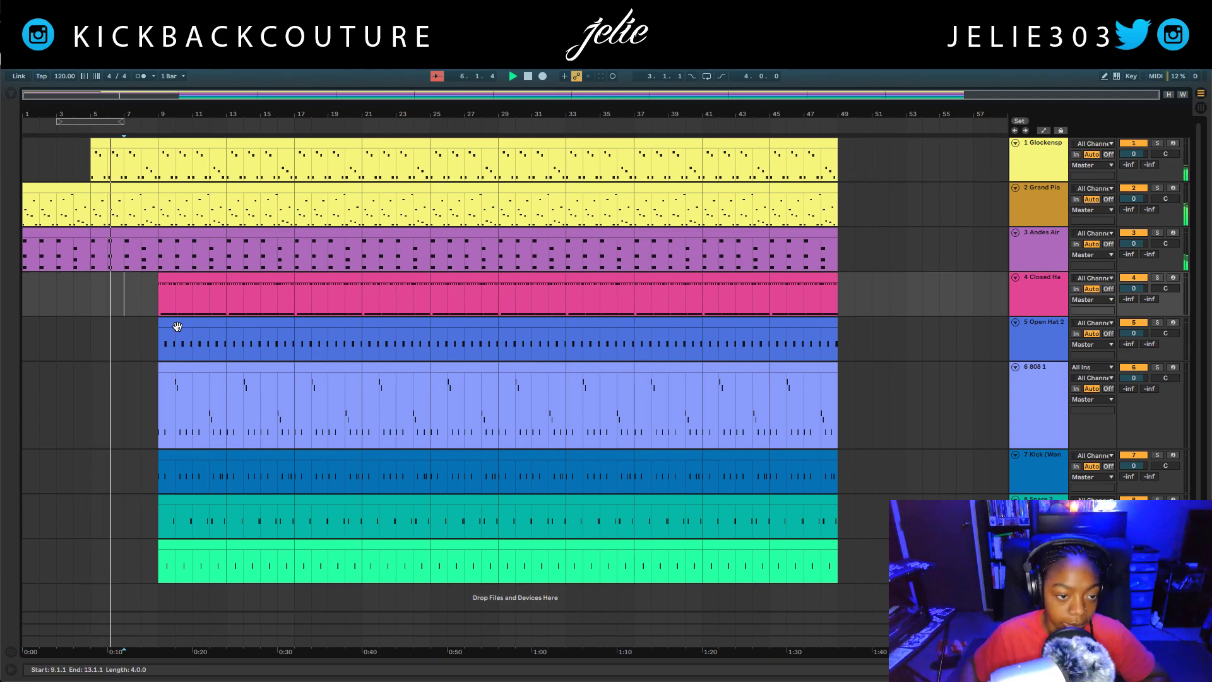
drag(183, 184, 192, 147)
click(141, 339)
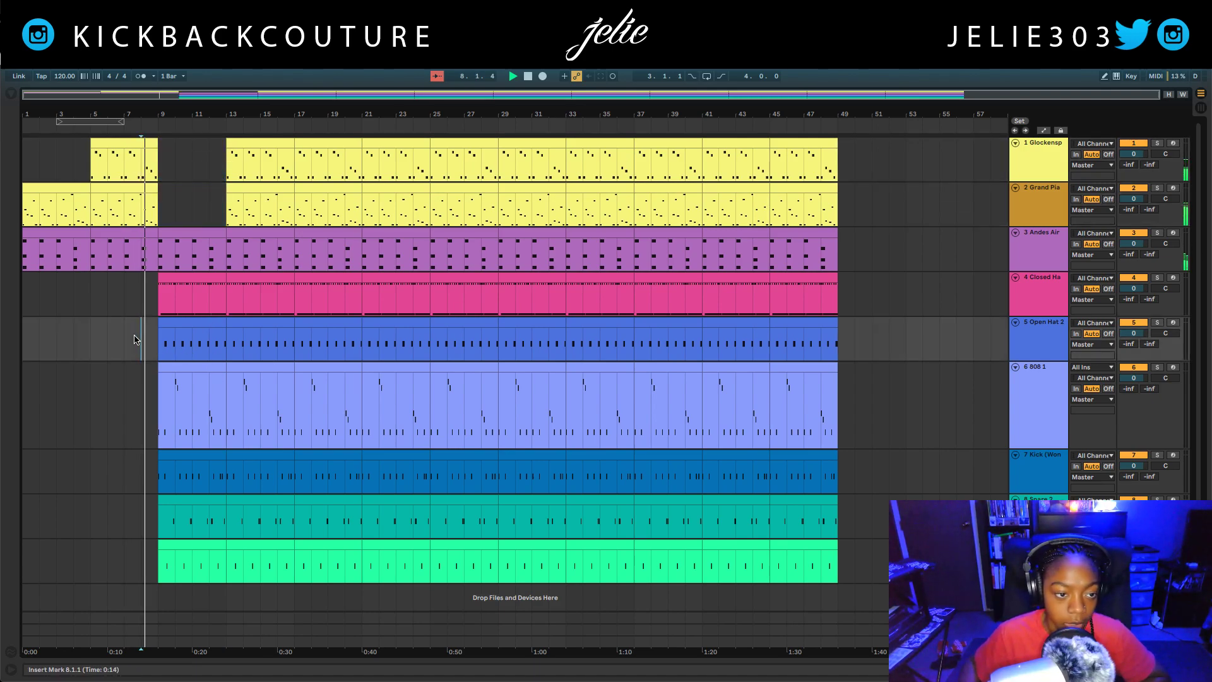
Empty the melody parts at bars 13–17 and the Glockenspiel at bars 17–25
click(251, 192)
drag(258, 196, 288, 158)
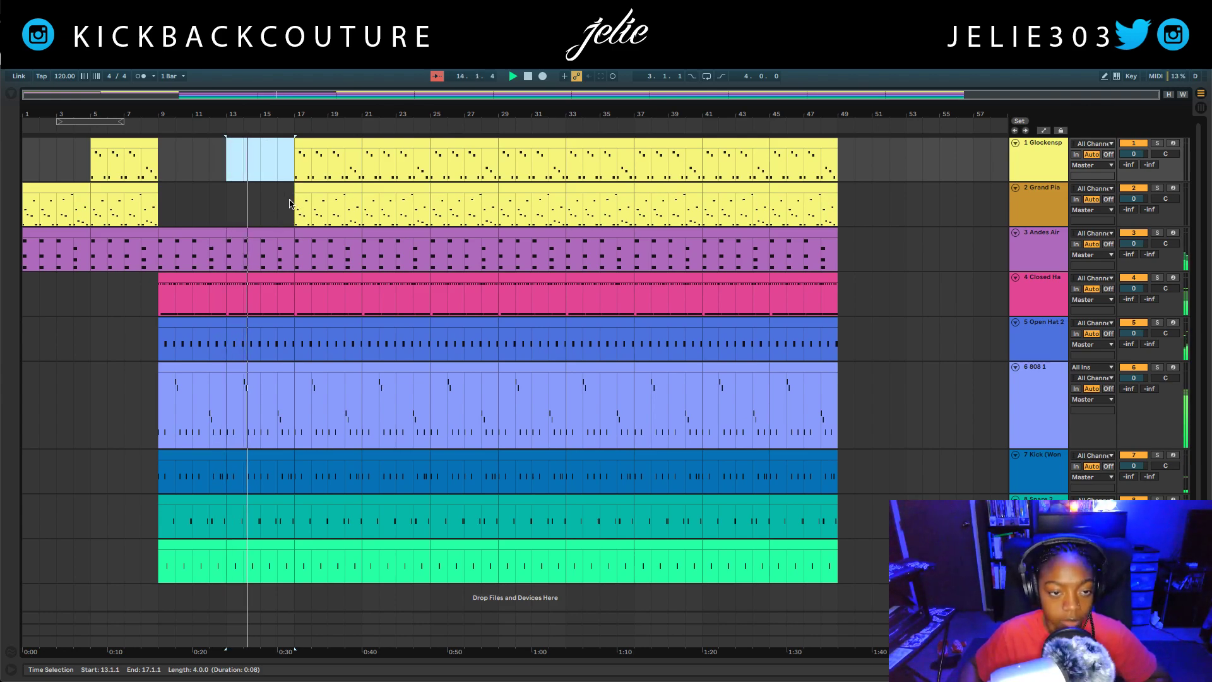
click(330, 145)
key(Delete)
click(398, 146)
key(Delete)
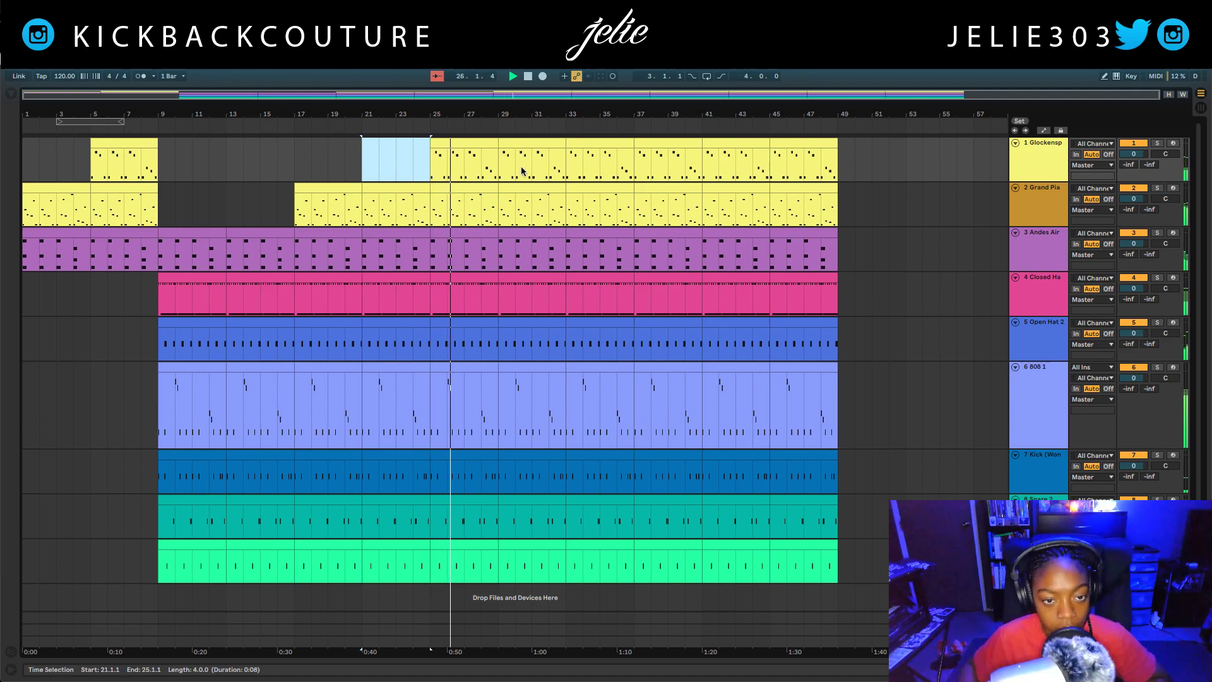
Trim the Grand Piano clip so it rests from bar 29 and restarts at bar 31
click(510, 188)
drag(499, 199, 515, 198)
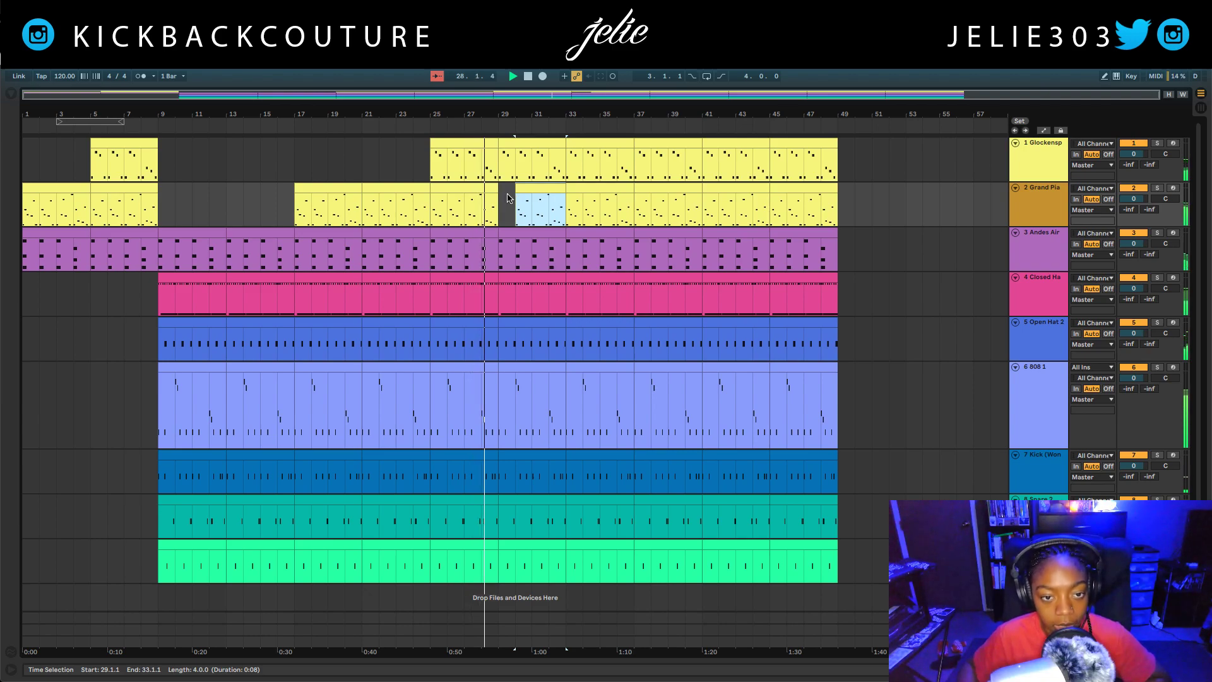
click(511, 195)
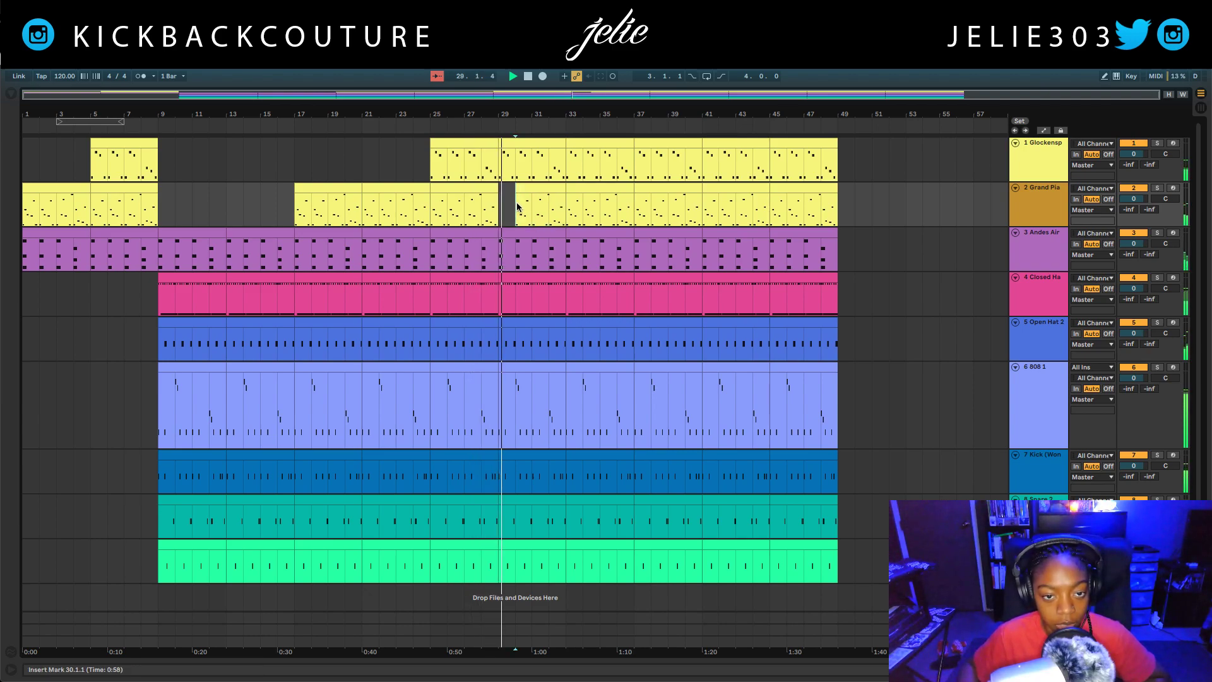
mouse_move(516, 206)
mouse_down()
mouse_move(534, 192)
mouse_move(534, 202)
mouse_up()
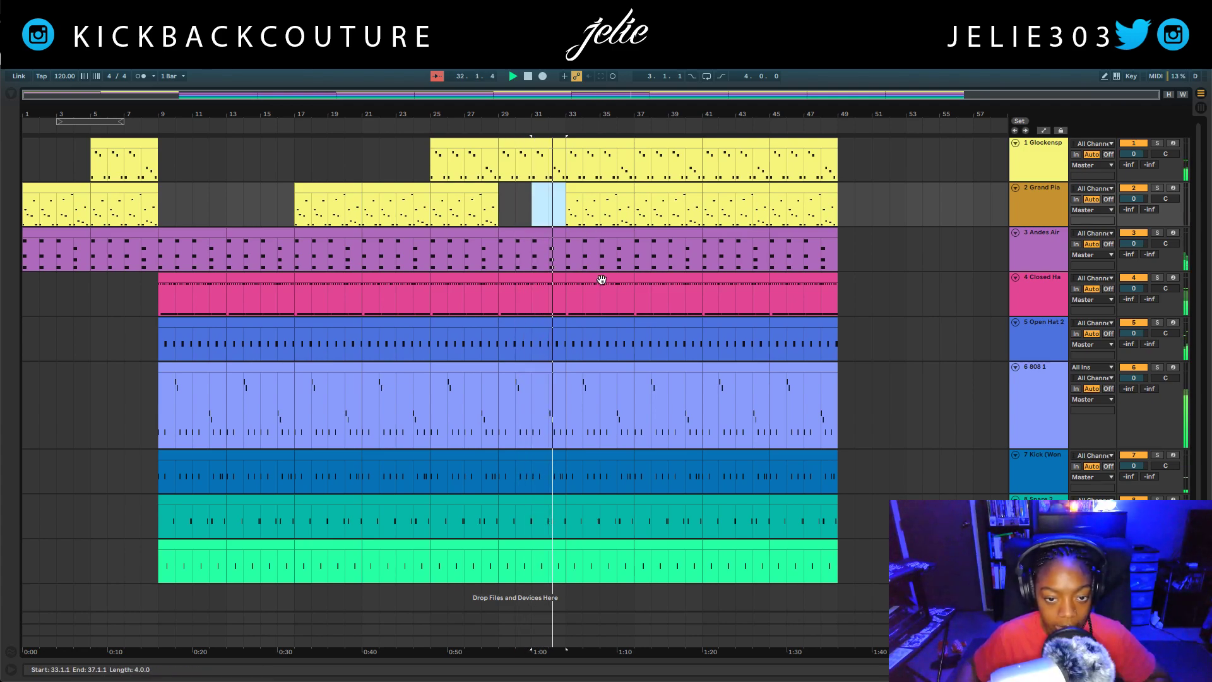
Delete bars 33–37 from Snare 10, Snare 2, Kick, 808, Open Hat 2 and Closed Hat
click(593, 547)
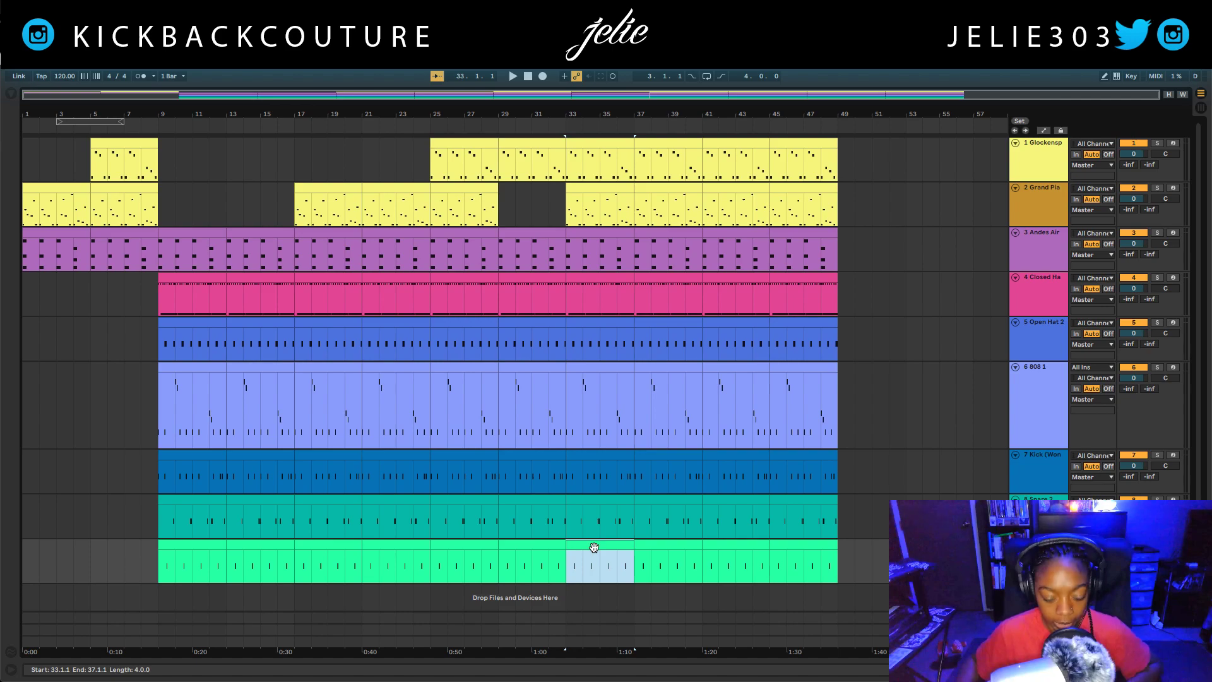
key(Delete)
click(596, 516)
key(Delete)
click(596, 472)
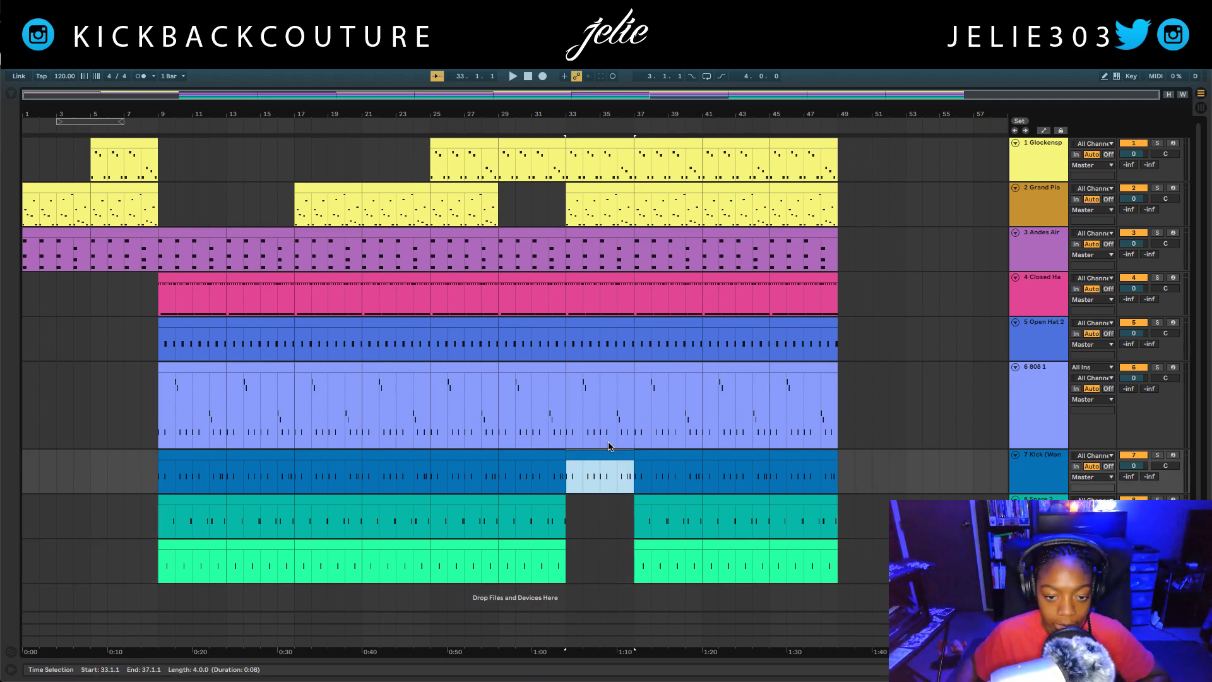
key(Delete)
click(596, 365)
key(Delete)
click(587, 341)
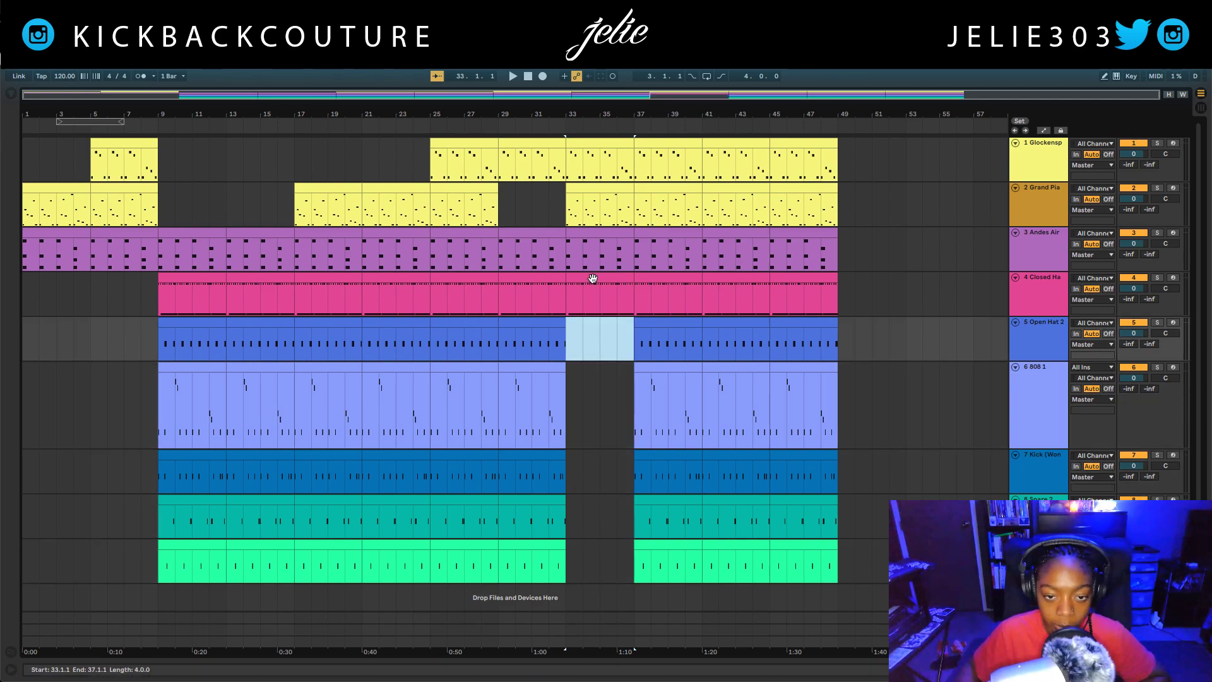
key(Delete)
click(592, 278)
key(Delete)
click(563, 220)
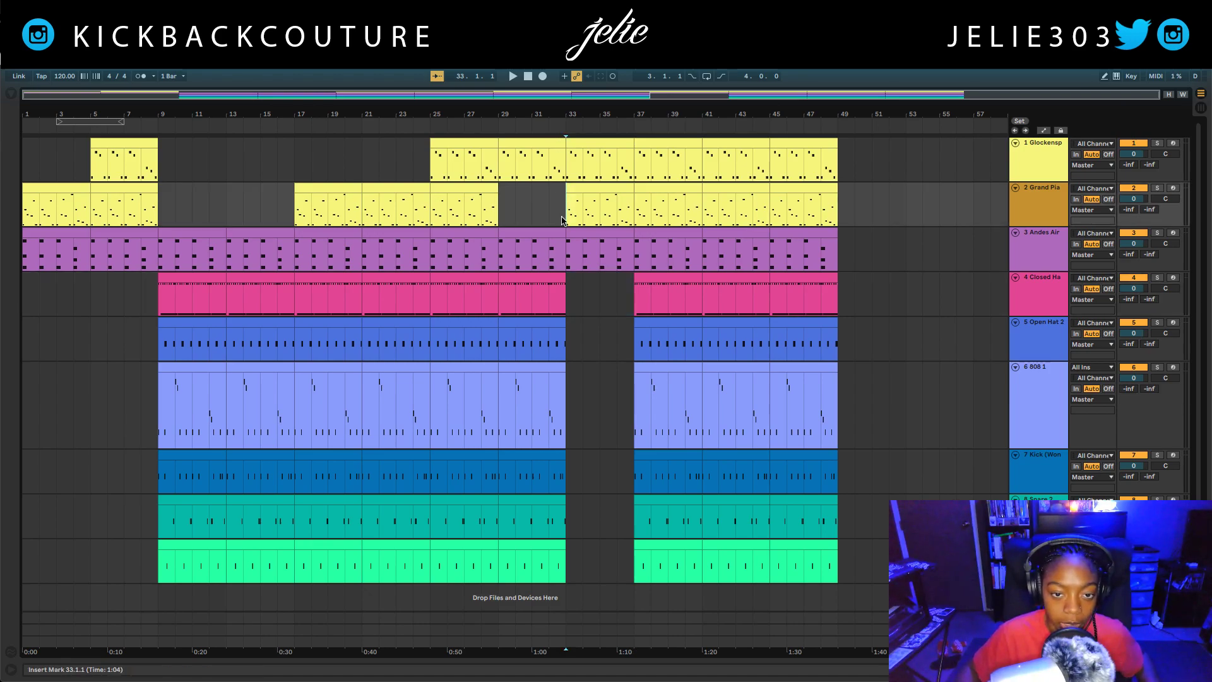
Restore the 808 at bars 33–37 by duplicating its bar 29–33 clip, then play the breakdown
key(space)
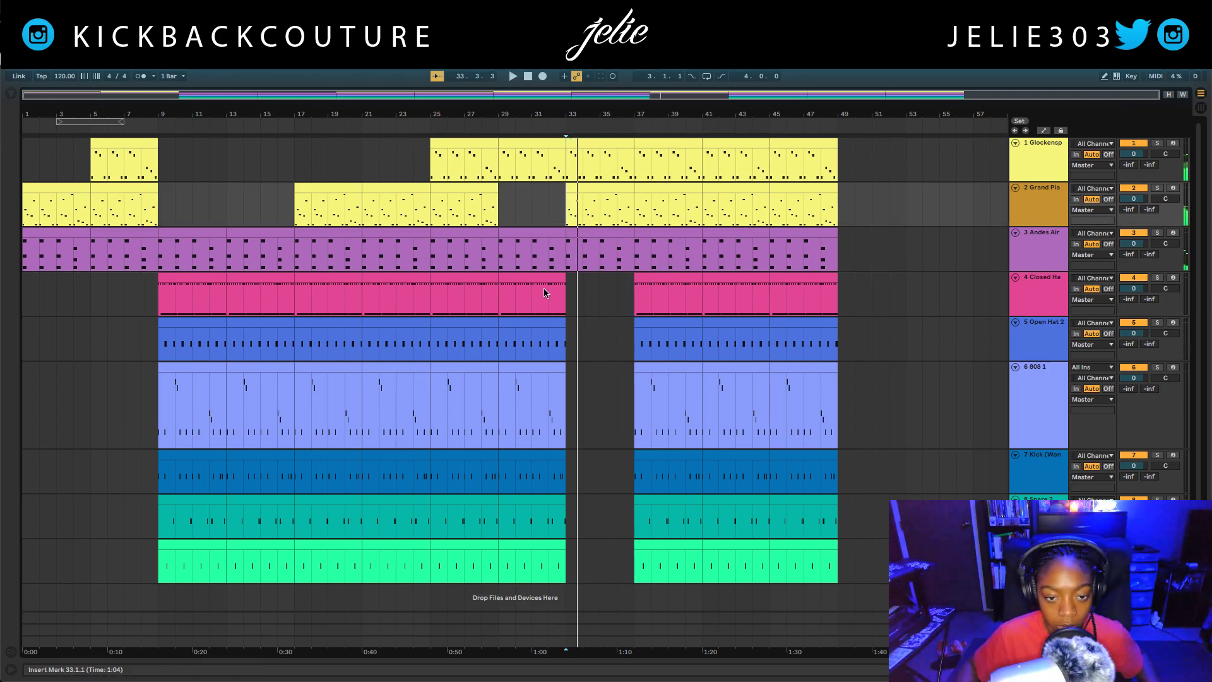
key(space)
click(540, 370)
key(ctrl+d)
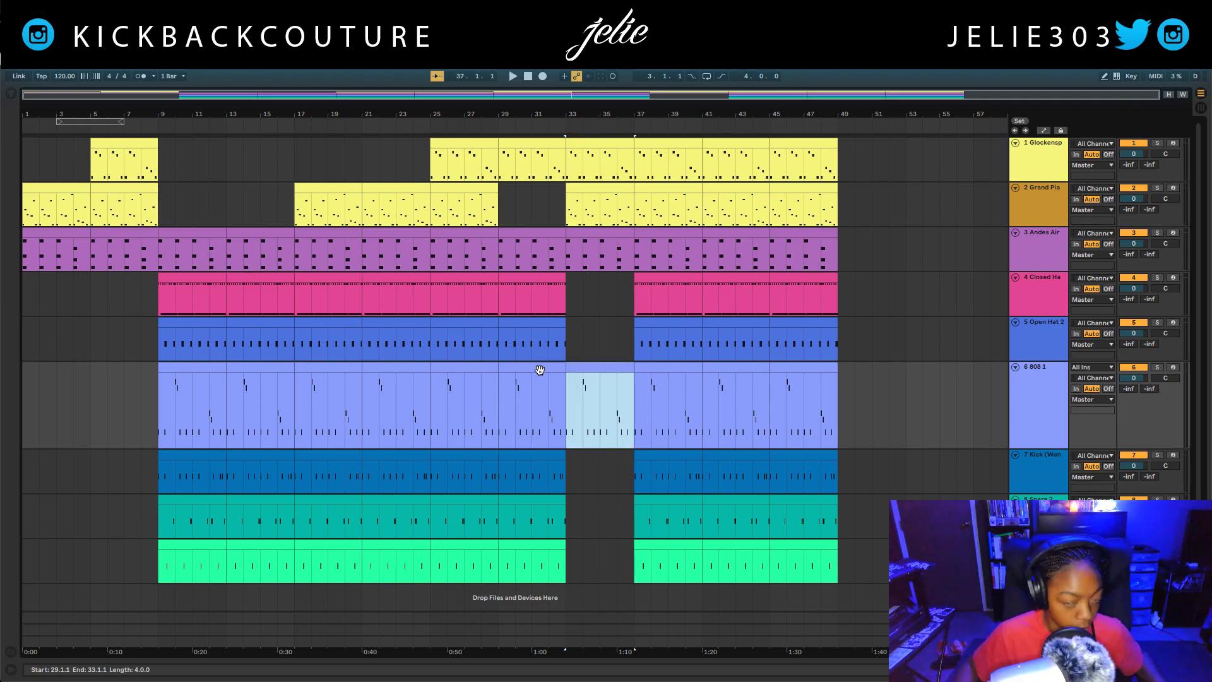
click(567, 294)
key(space)
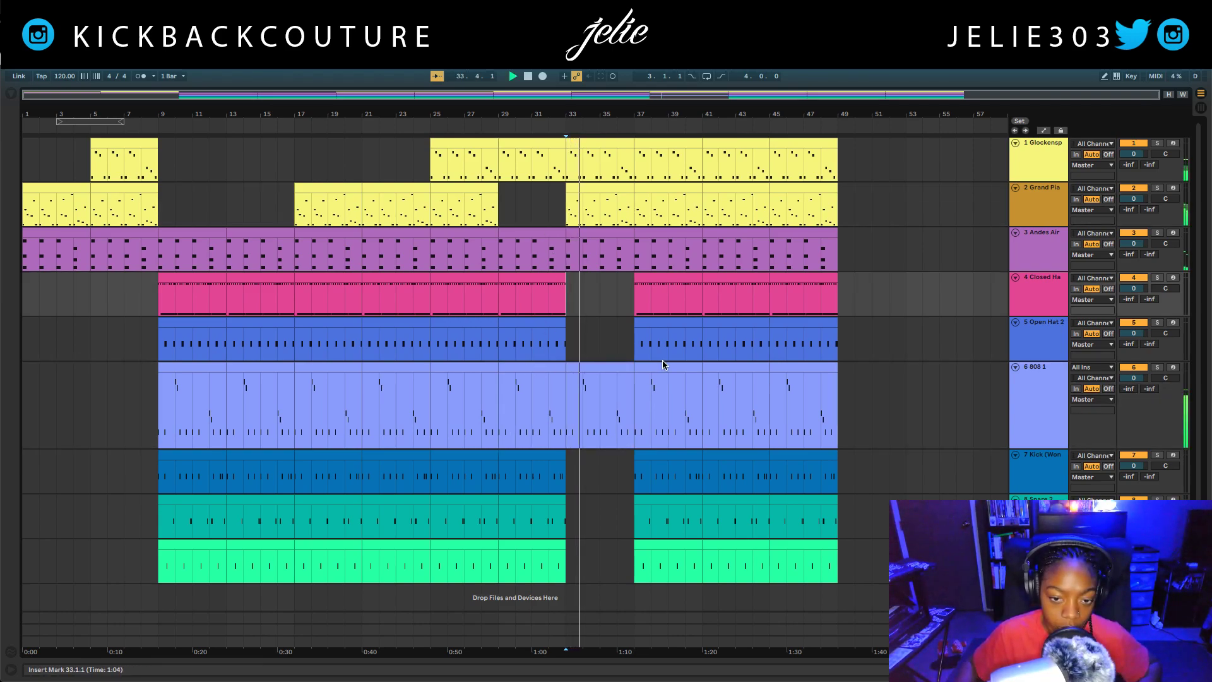
Move Snare 2's bar 37–41 section onto Snare 10 and clear bars 37–41 on both hat tracks
click(662, 455)
click(667, 524)
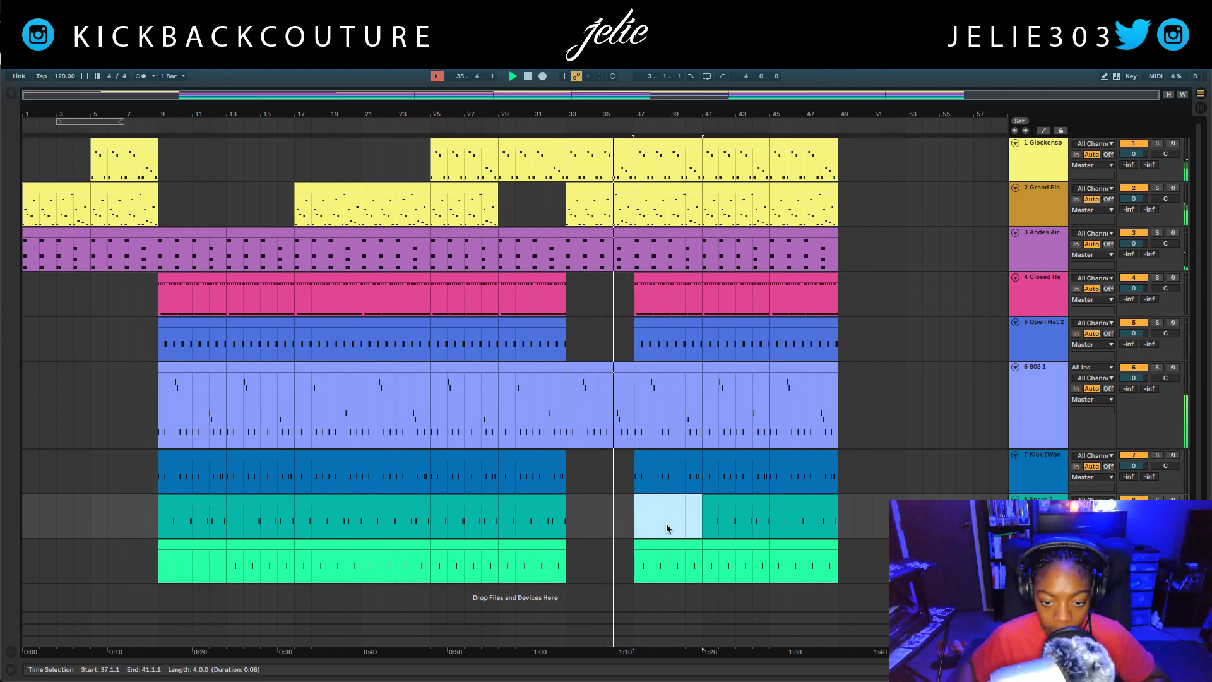
drag(667, 530, 668, 556)
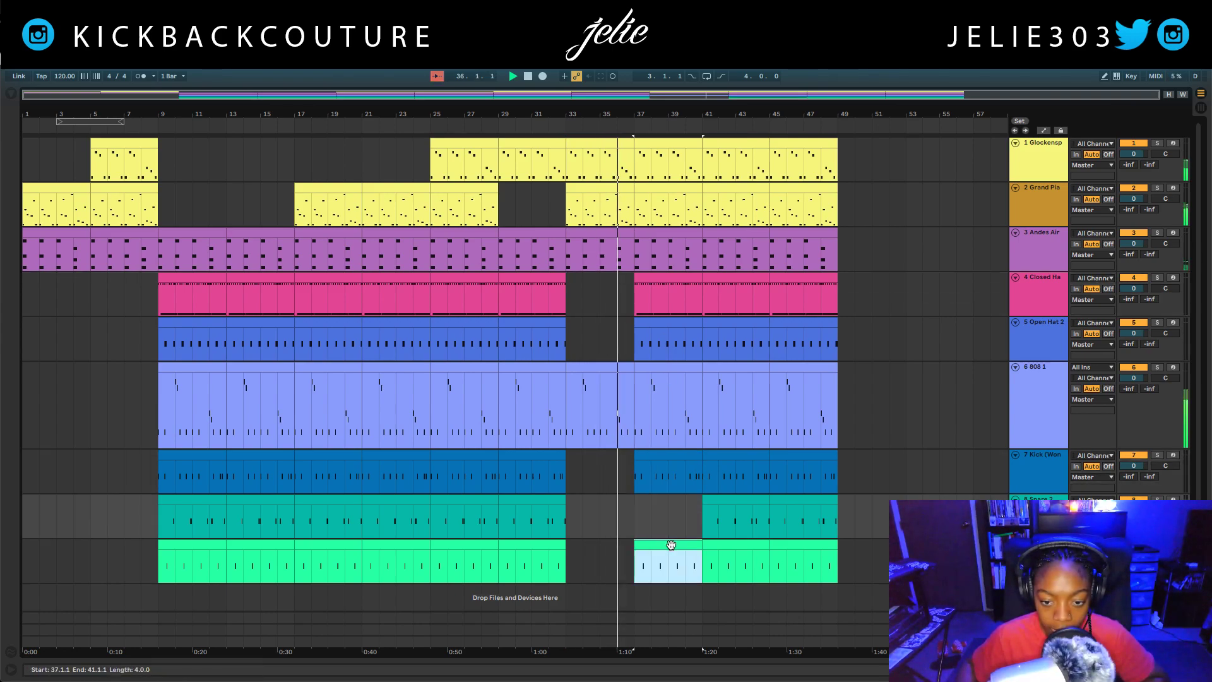
click(673, 324)
key(Delete)
click(669, 276)
key(Delete)
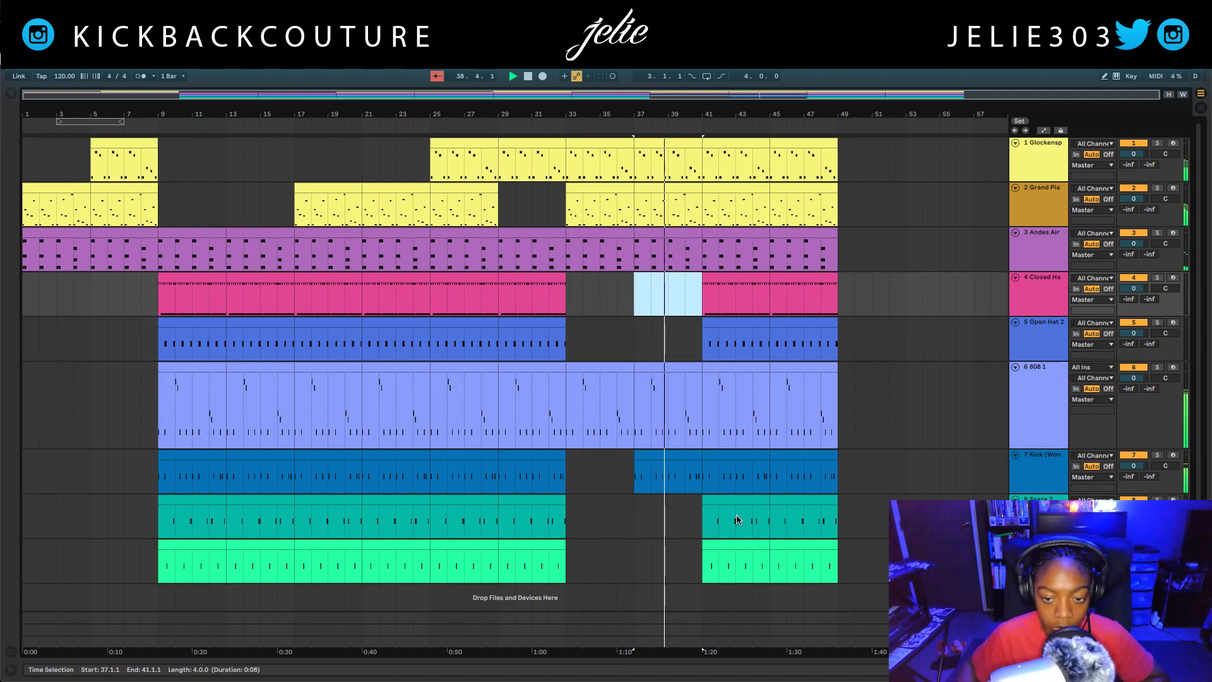
click(692, 513)
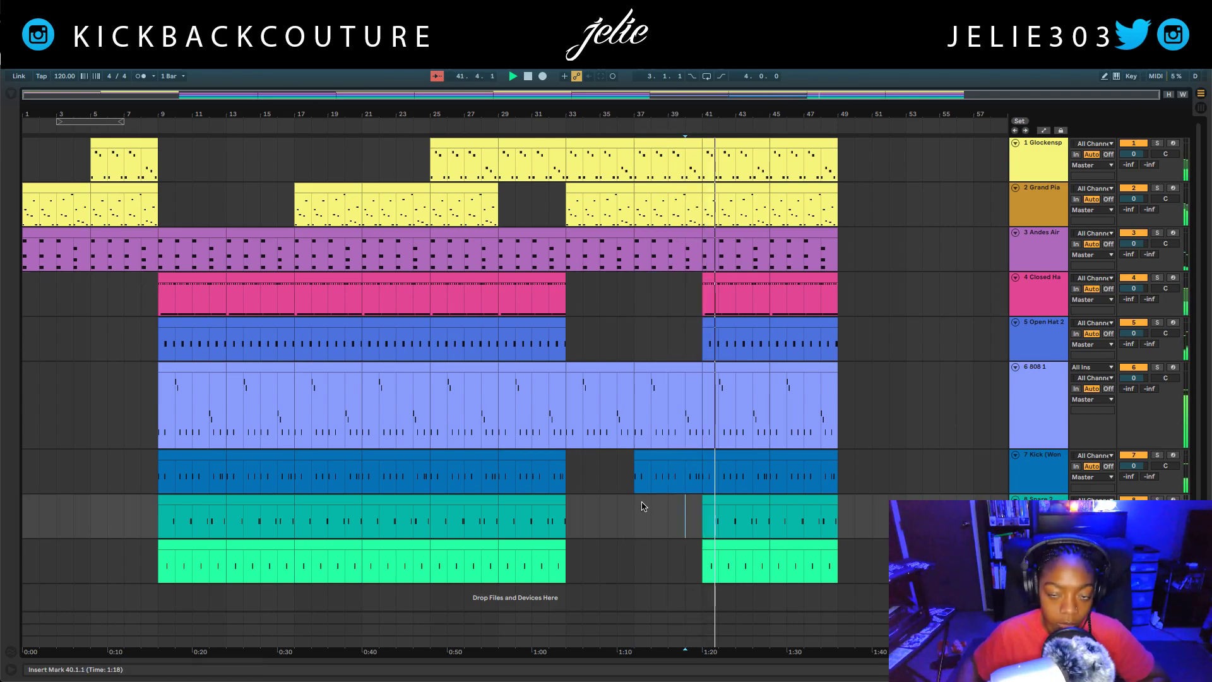
click(822, 145)
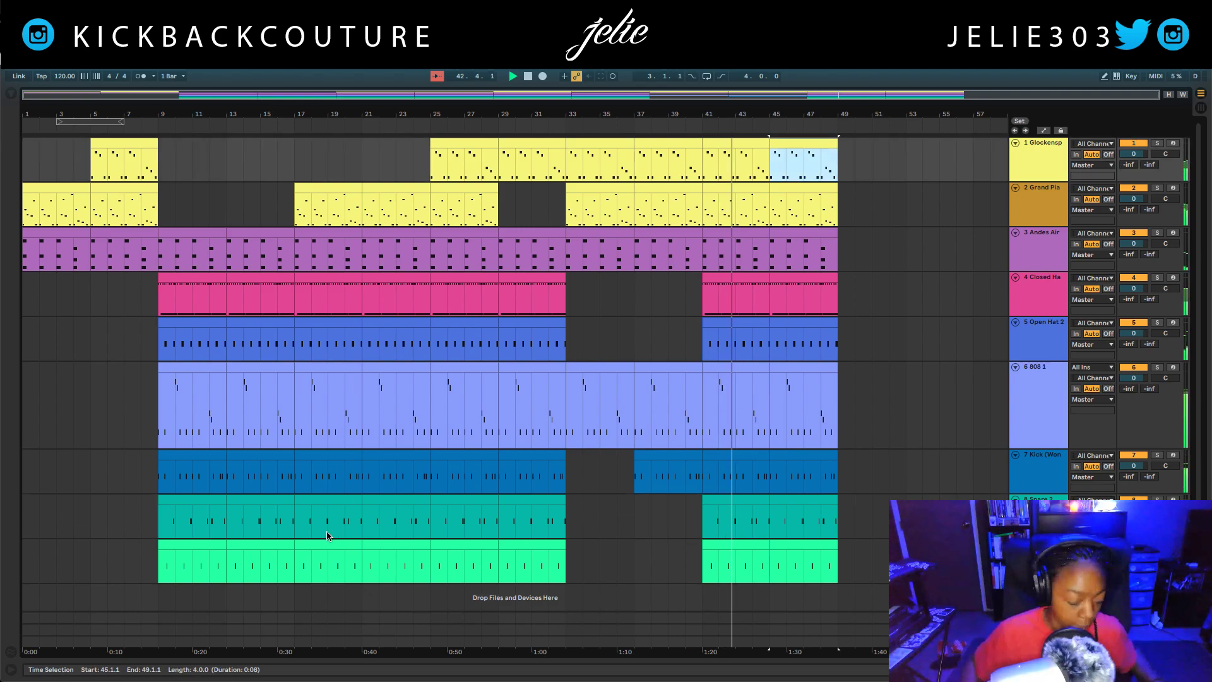
Duplicate bars 9–49 across all tracks into bars 49–89
shift+click(203, 548)
shift+click(168, 540)
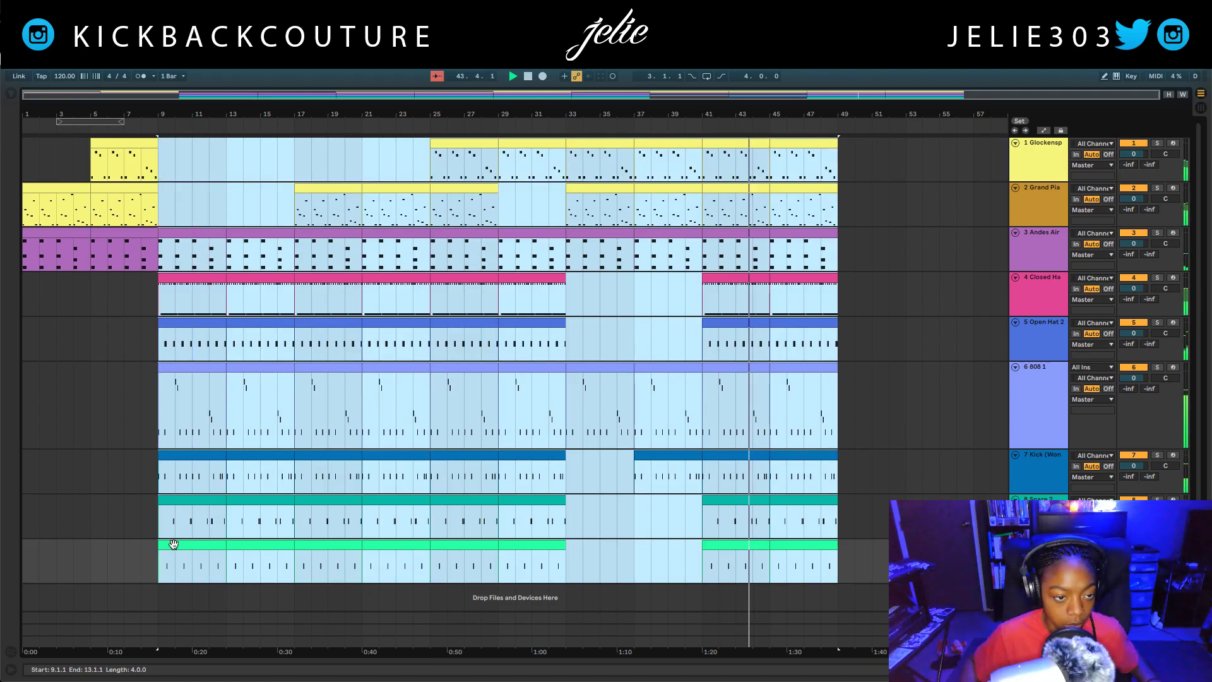
key(ctrl+d)
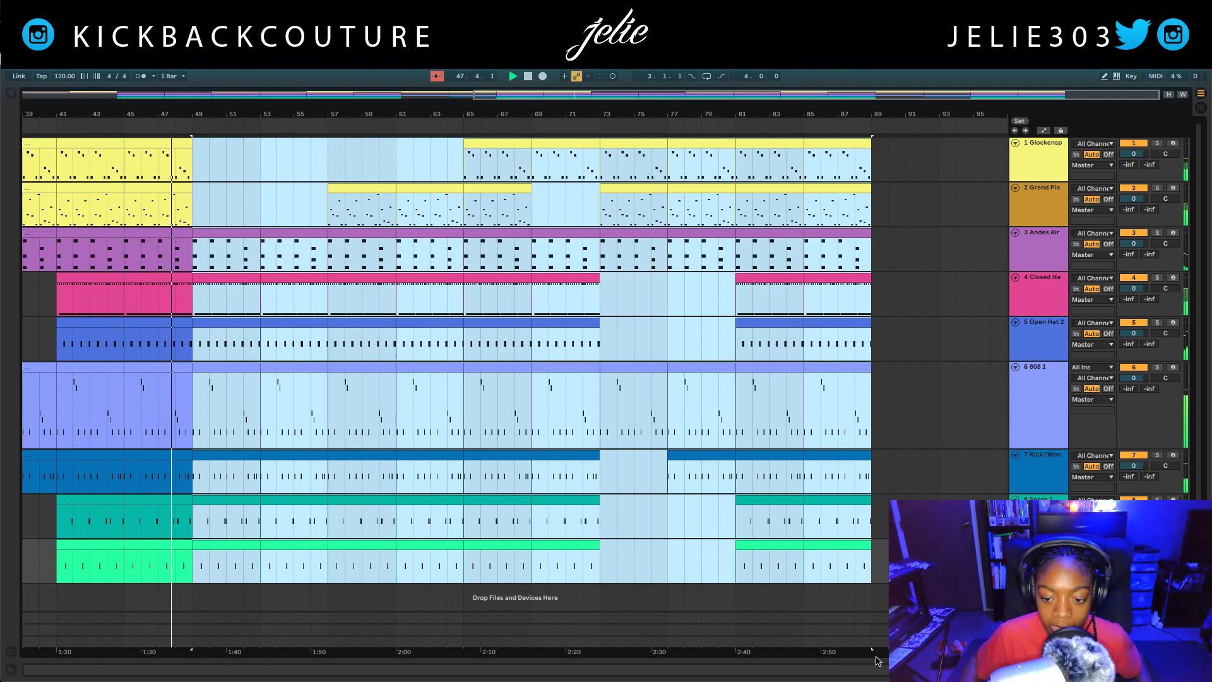
click(864, 397)
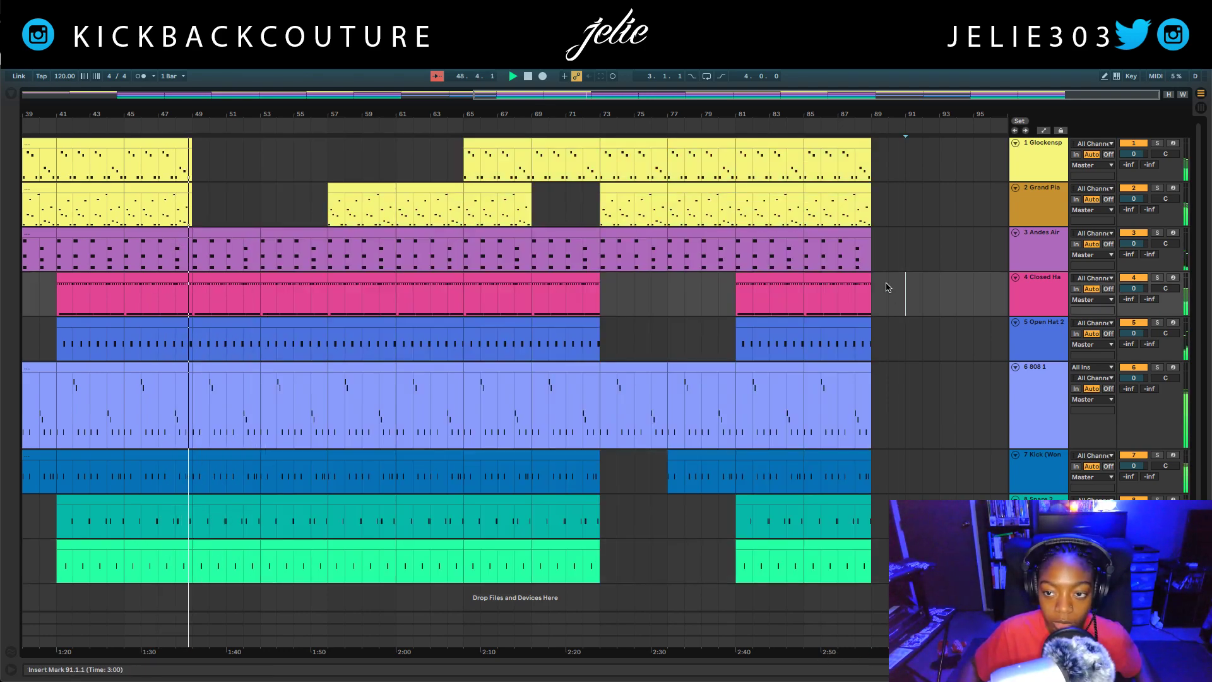
Extend the Andes Air, 808 and Glockenspiel clips into bars 89–93 and play the ending
click(842, 147)
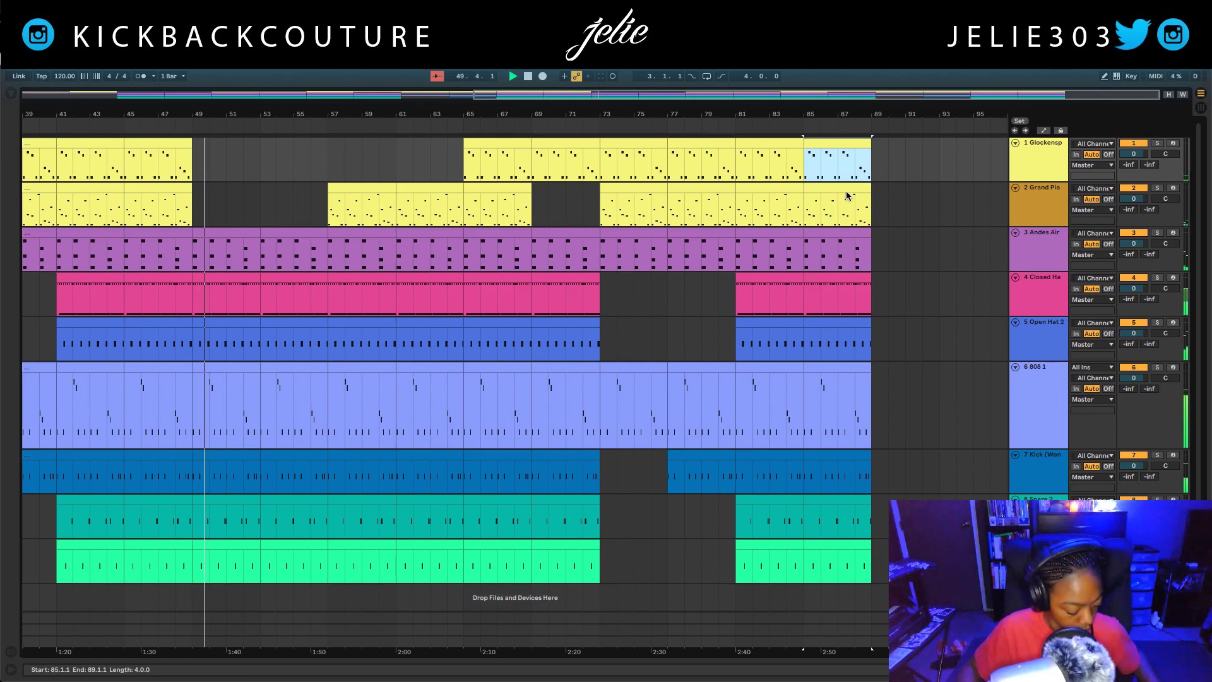
click(840, 266)
key(ctrl+d)
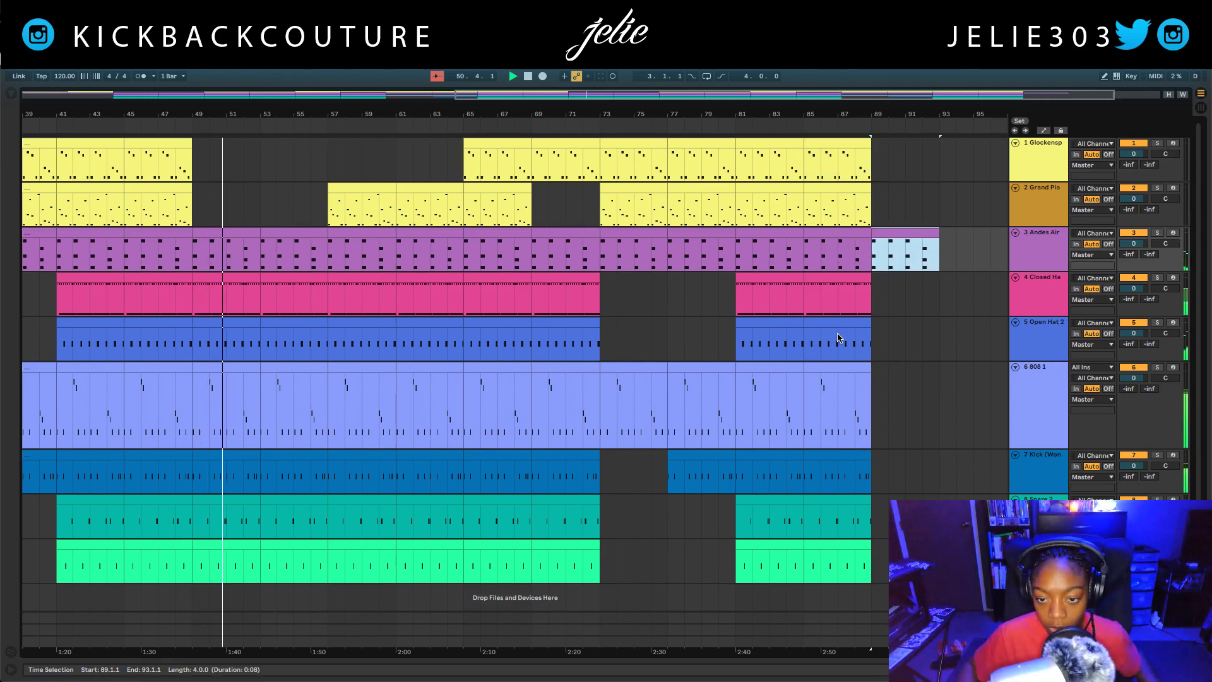
click(829, 375)
key(ctrl+d)
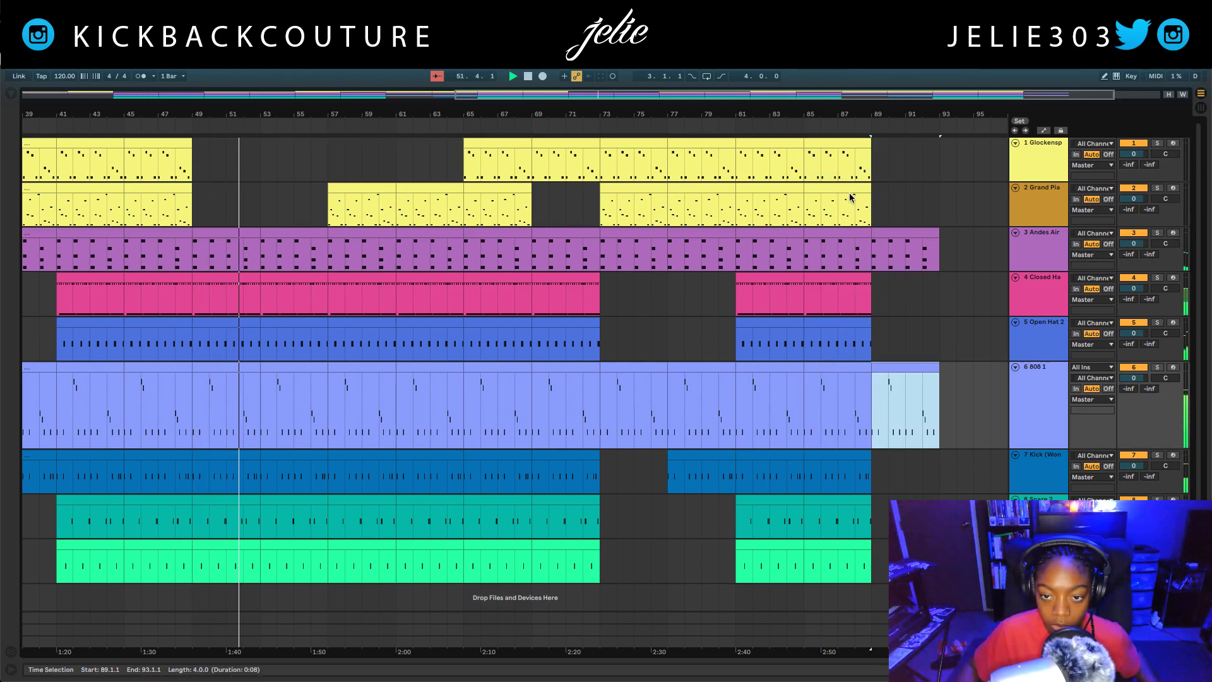
click(853, 162)
key(ctrl+d)
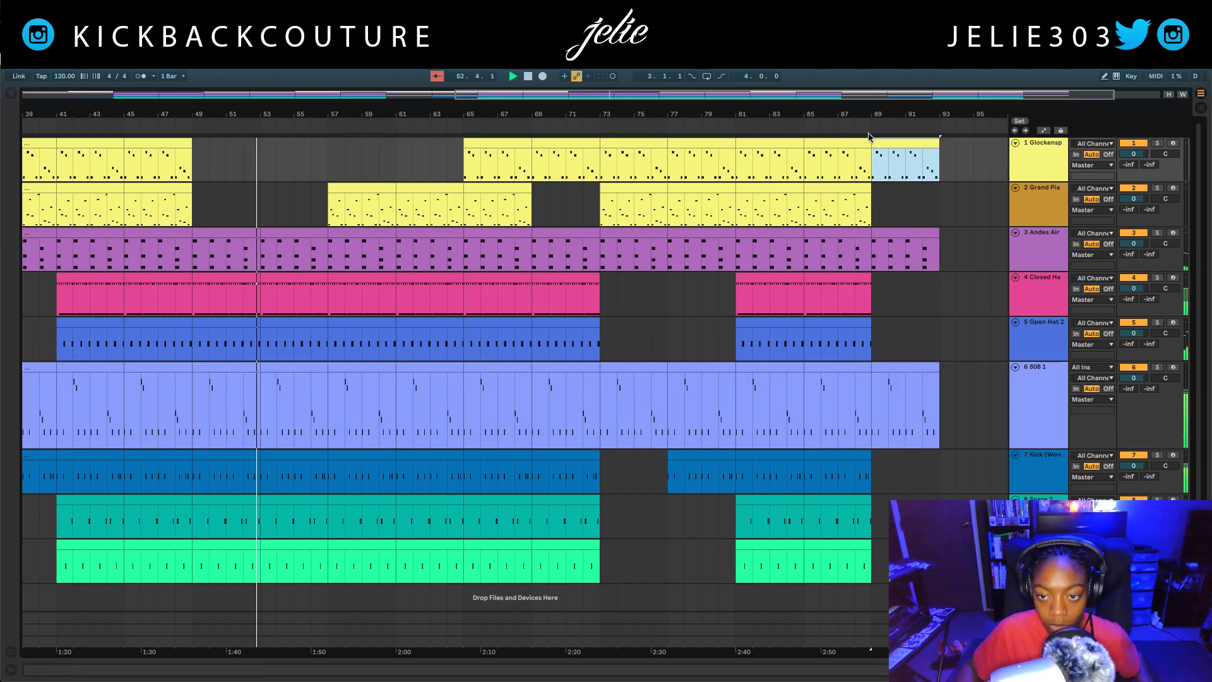
key(space)
key(space)
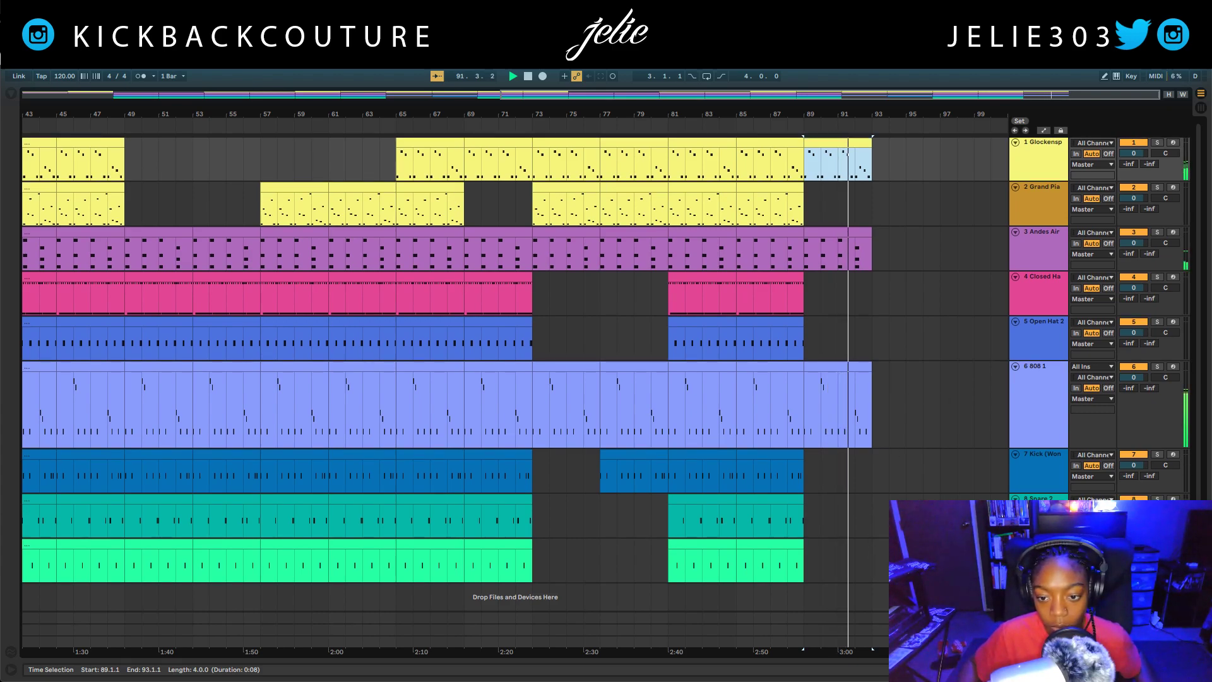
Extend Andes Air and 808 once more to fill bars 93–97
click(852, 233)
key(ctrl+d)
click(844, 367)
key(ctrl+d)
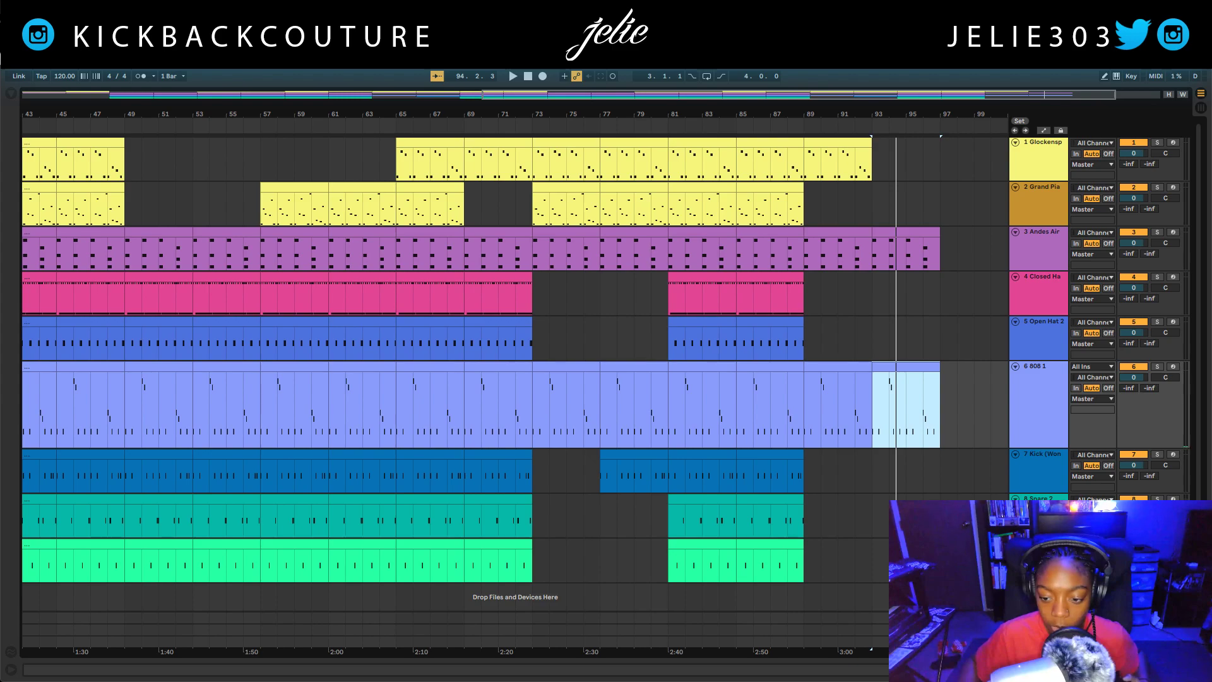
Draw a Master volume fade from 0 dB at bar 93 down to -39 dB at bar 97
click(1034, 594)
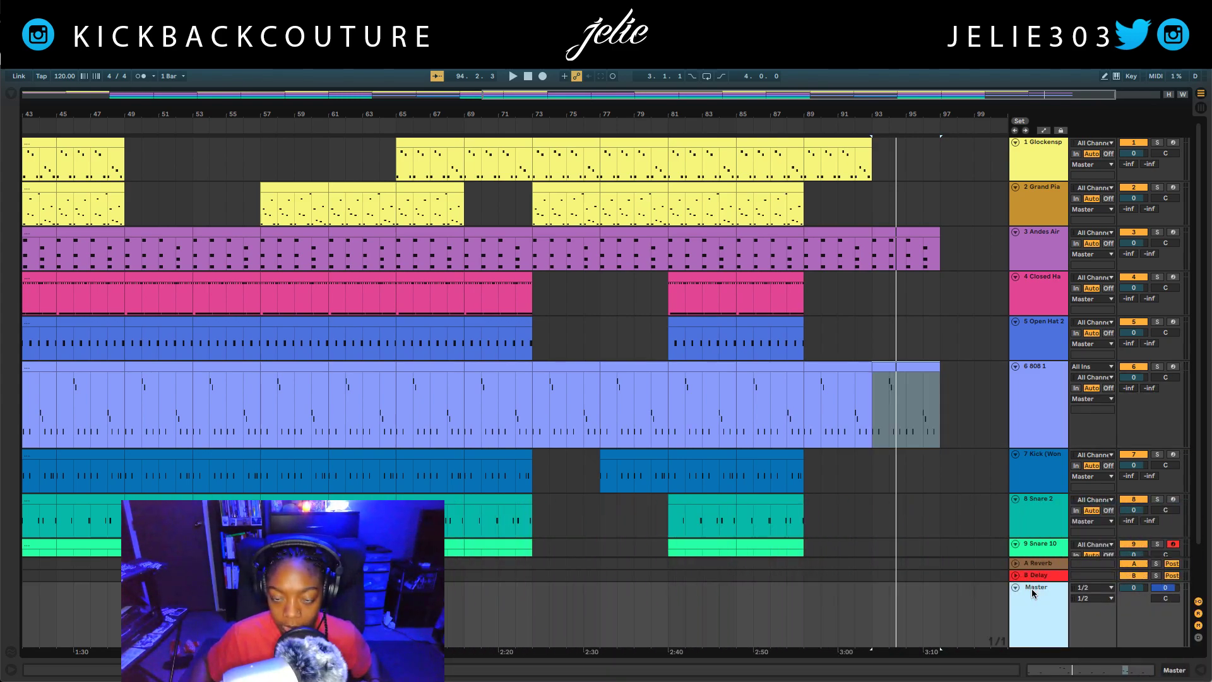
key(a)
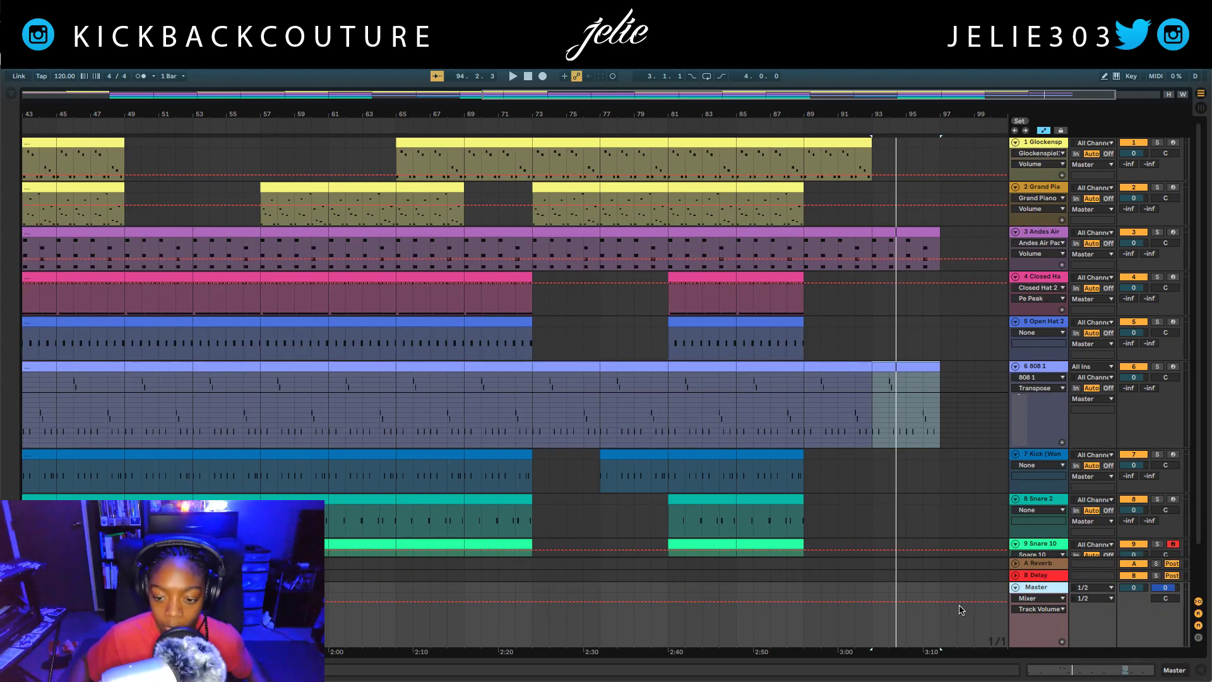
click(876, 604)
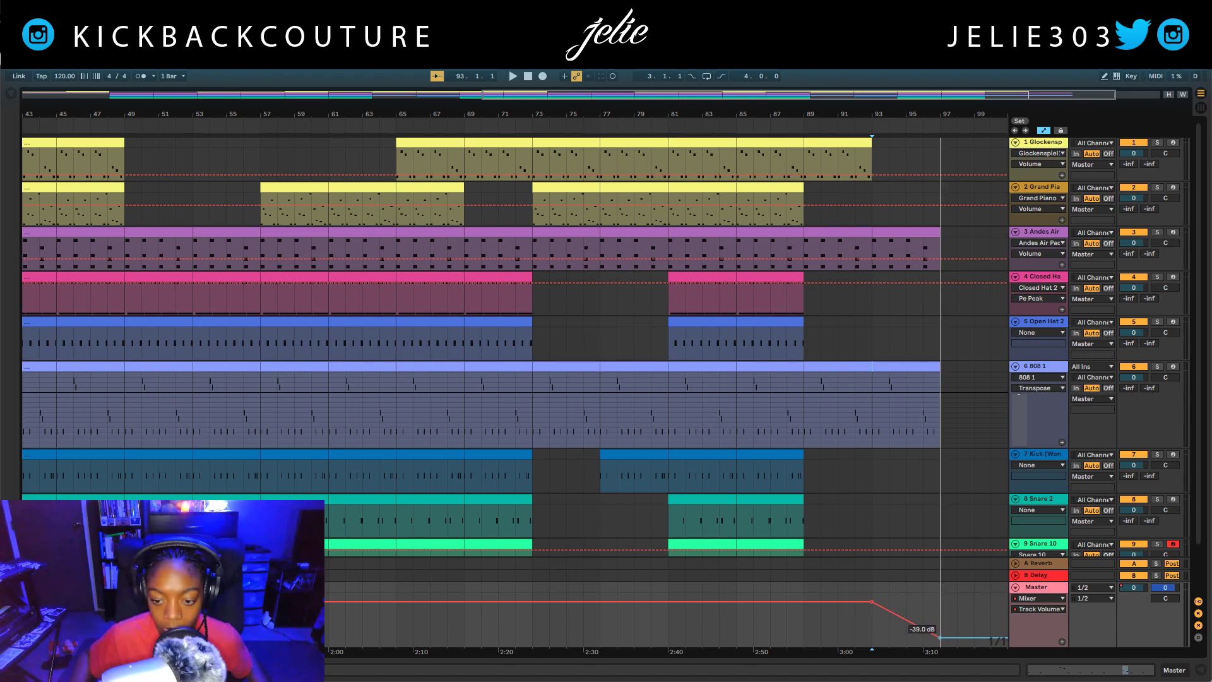
key(a)
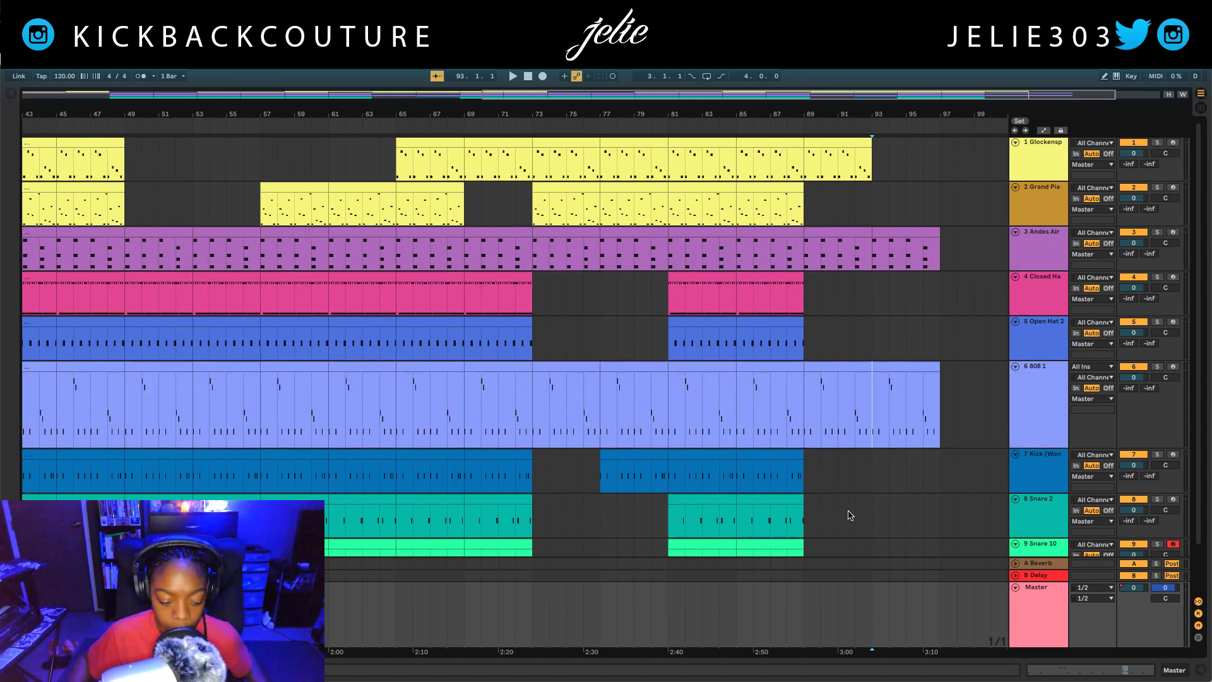
click(872, 512)
key(space)
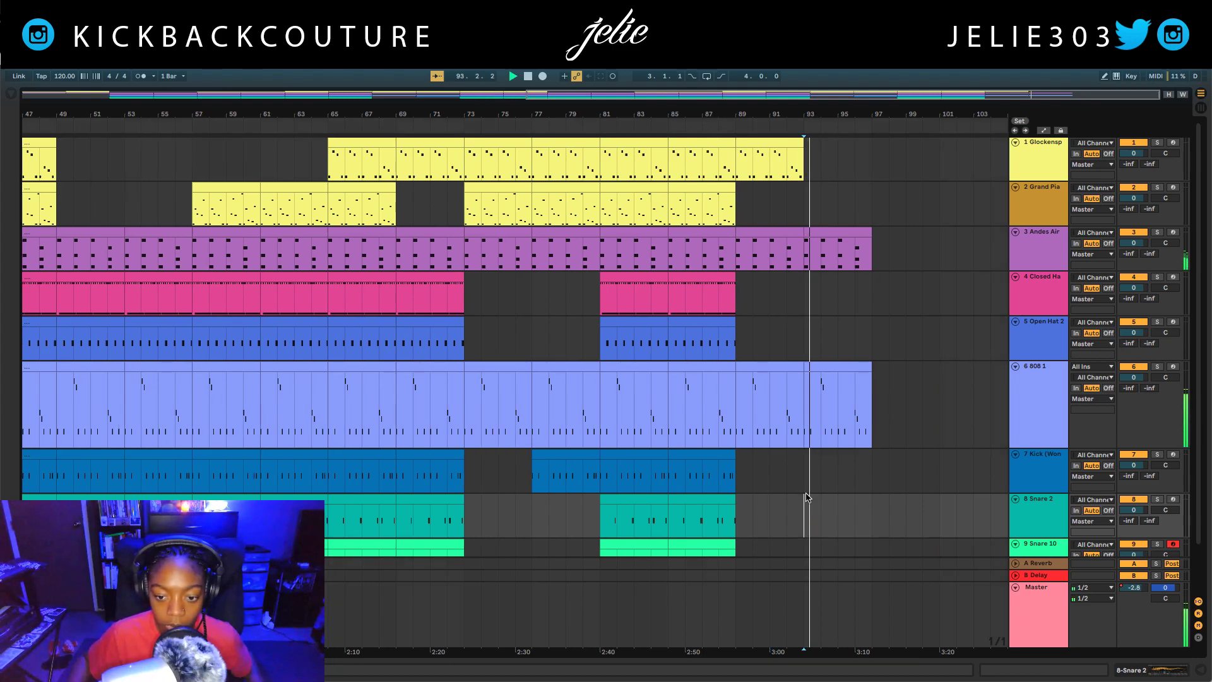